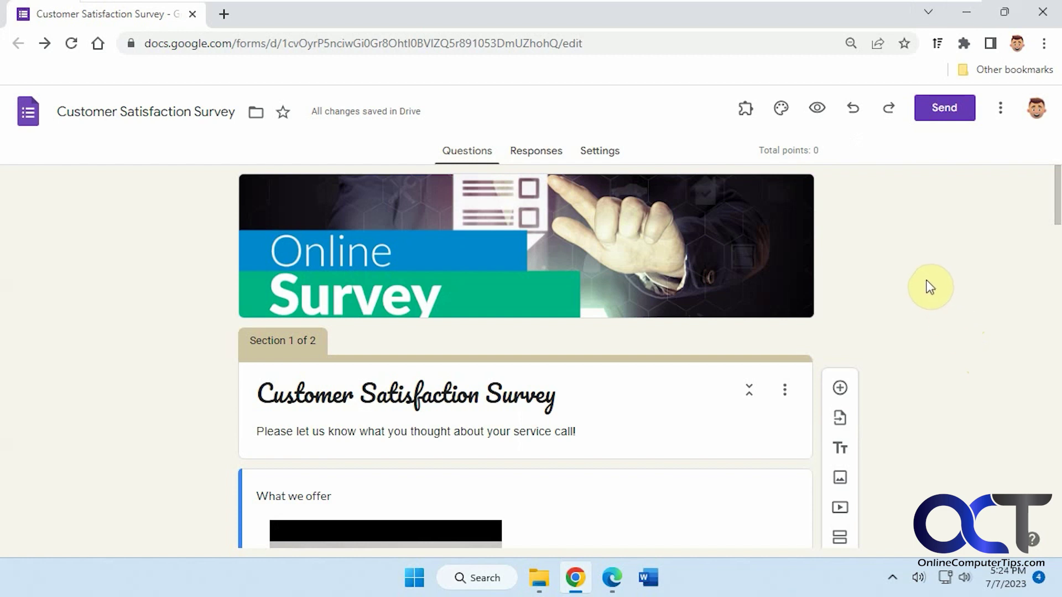
Add a blank multiple-choice question below the image-only photo upload question at the survey's end
scroll(930, 289, down, 3)
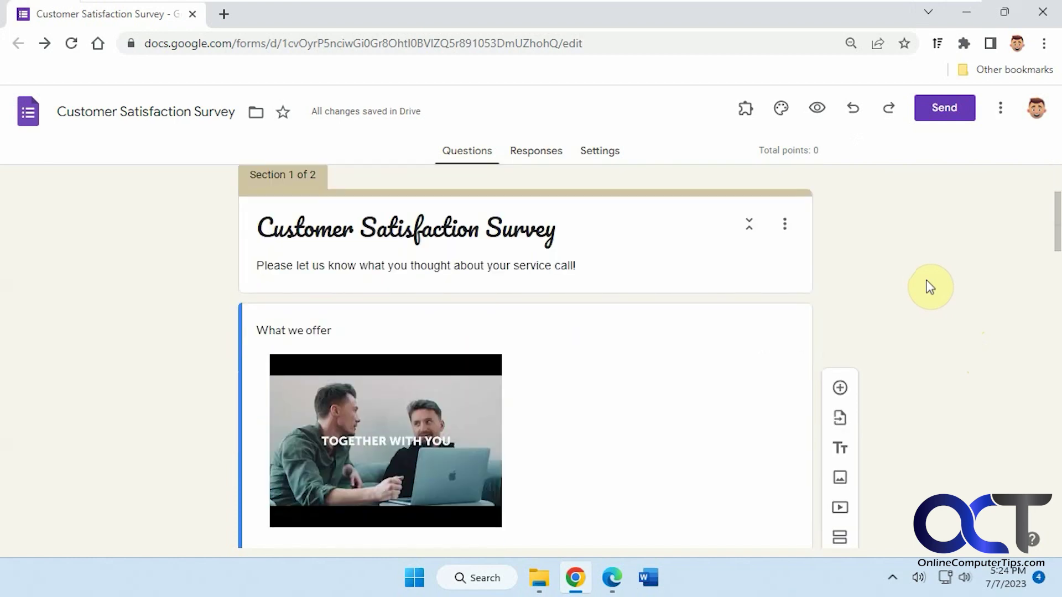
scroll(931, 279, down, 5)
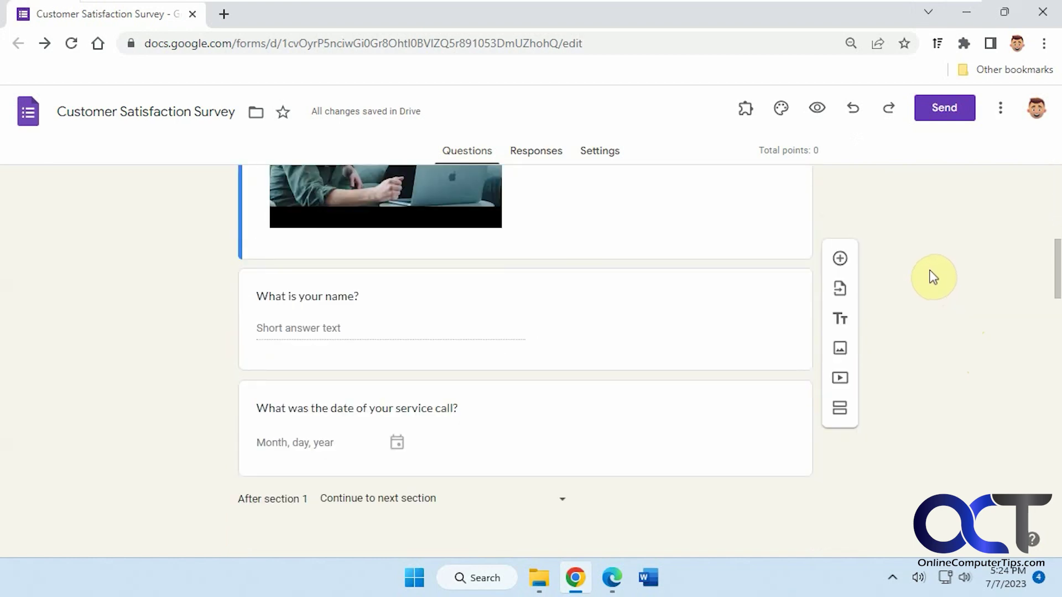
scroll(932, 277, down, 4)
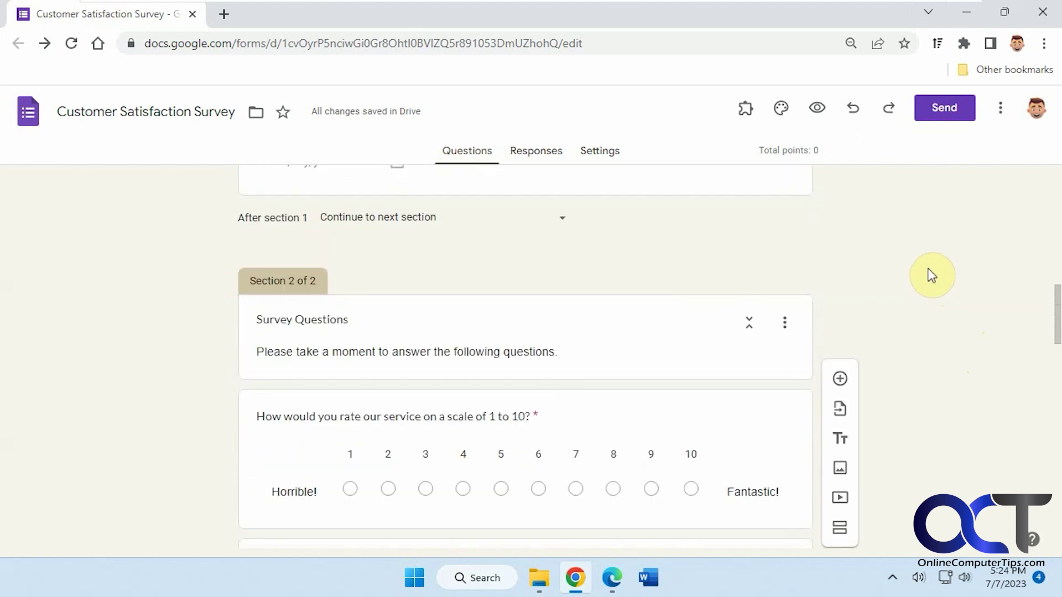
scroll(928, 249, down, 1)
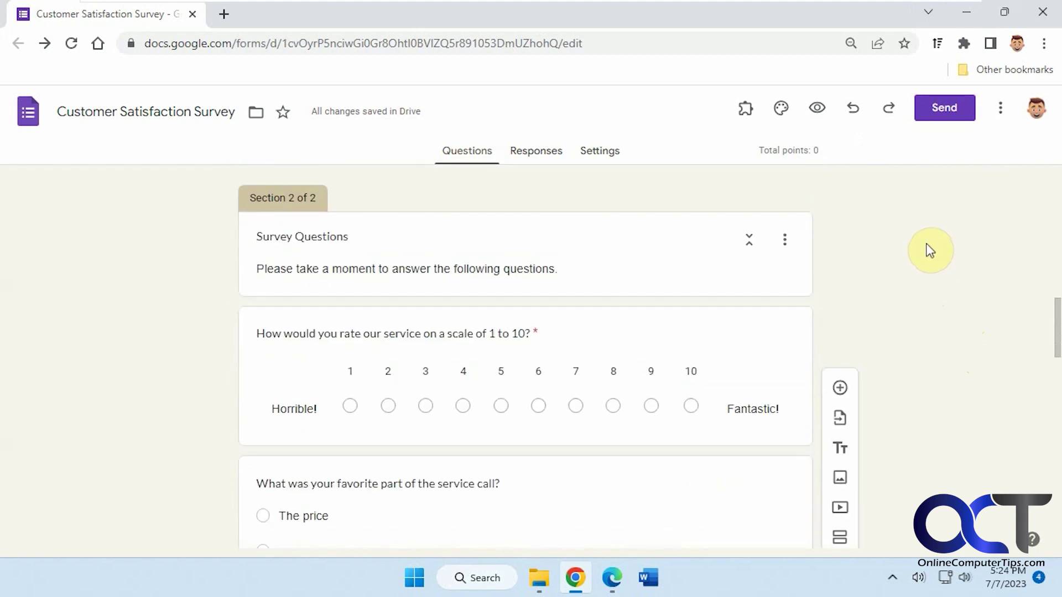
scroll(929, 251, down, 10)
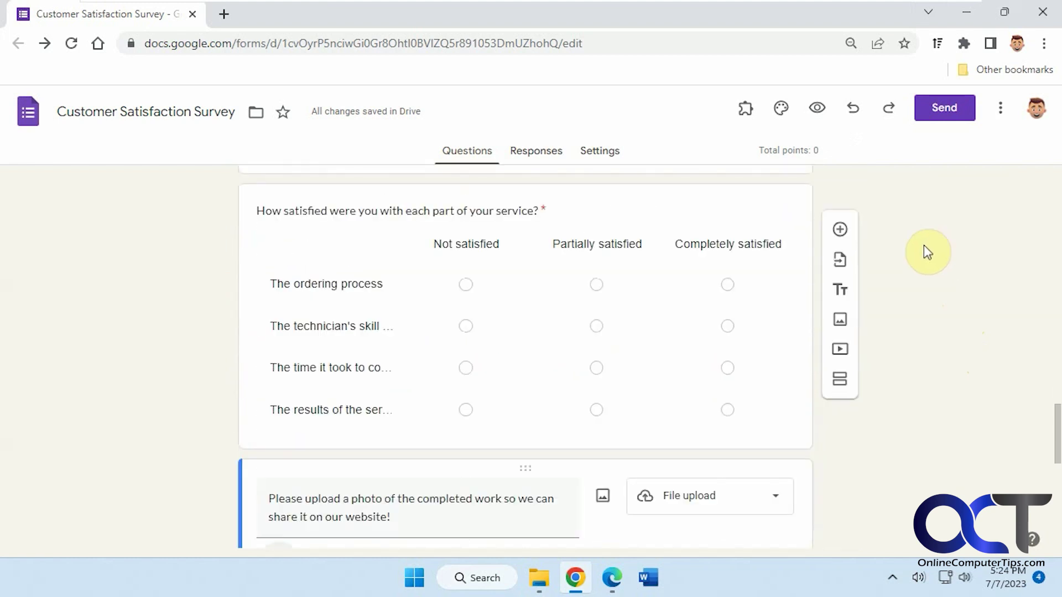
scroll(927, 252, down, 8)
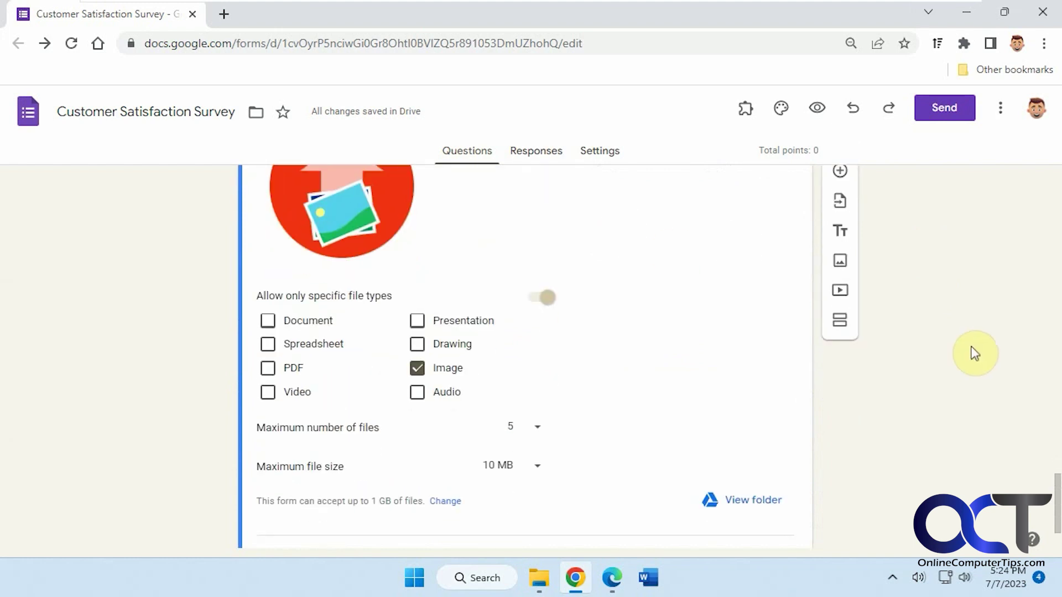
scroll(970, 351, down, 2)
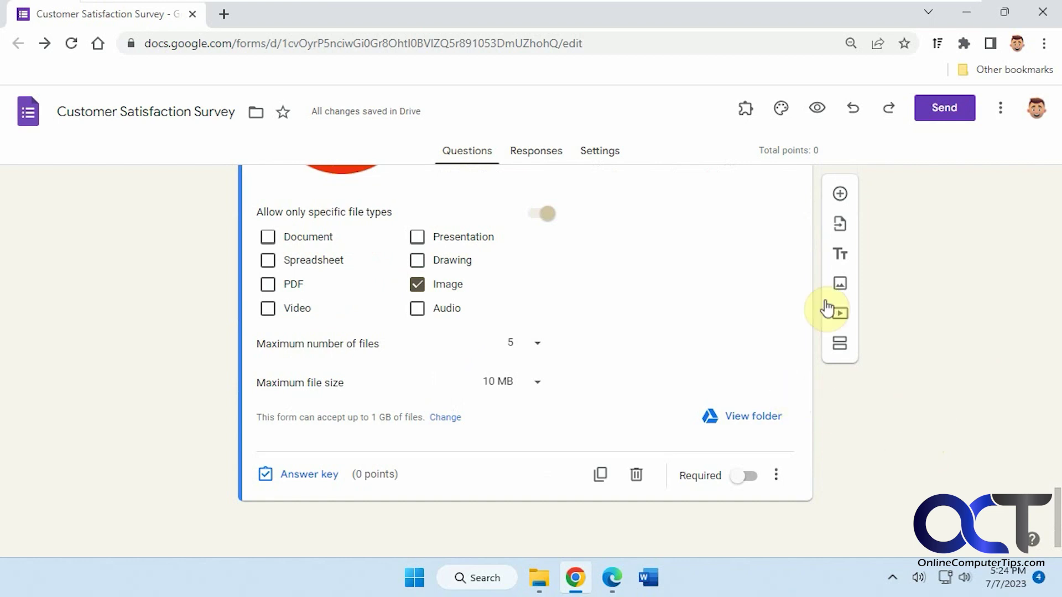
click(839, 194)
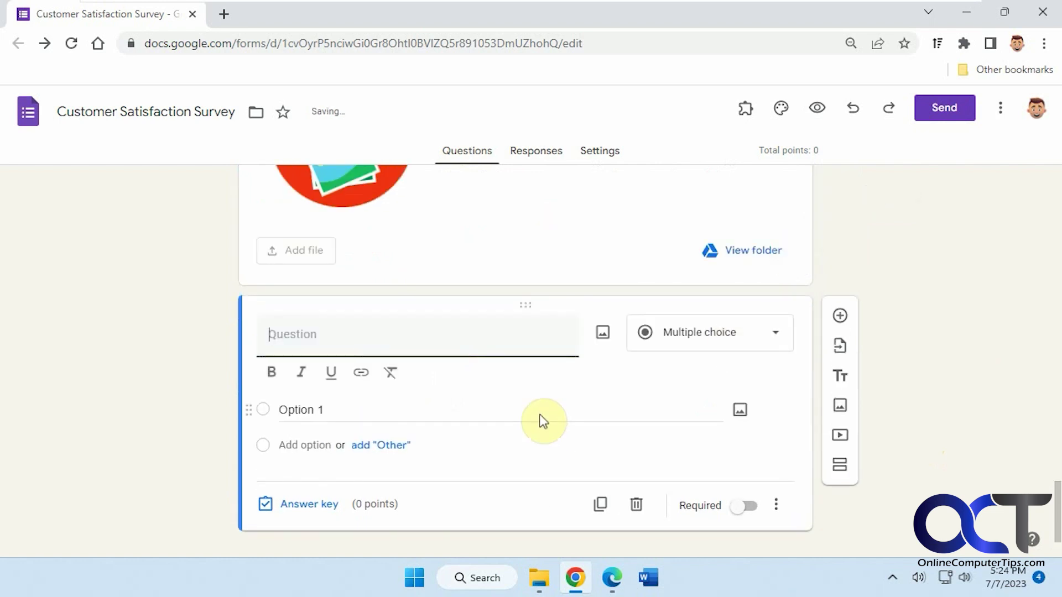
Enter 'Would you recommend our service to others?' with answer options Yes and No, correcting the first option's typo
text(Would you r)
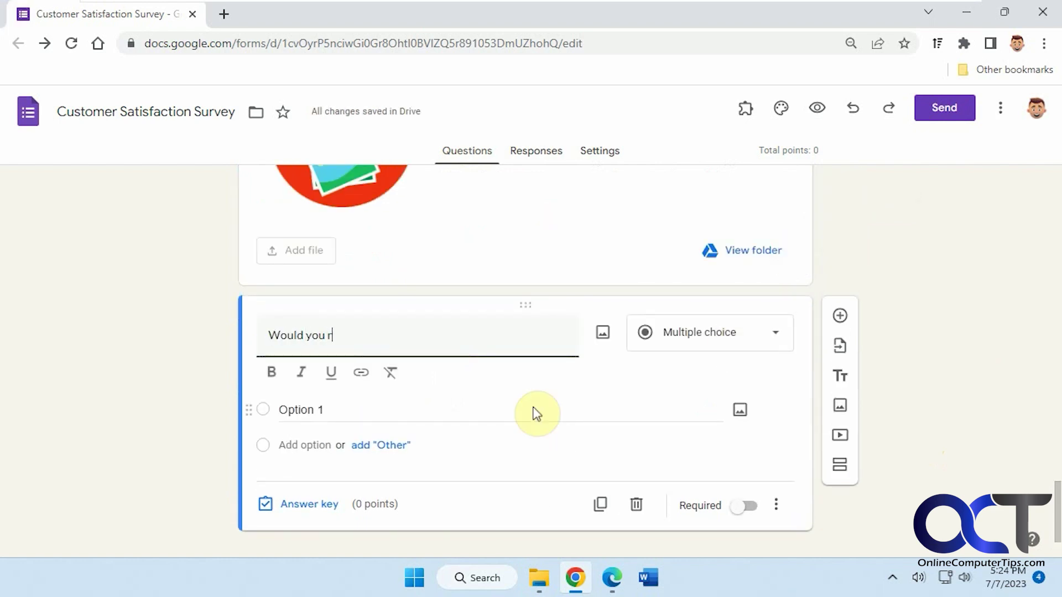
text(ecommend)
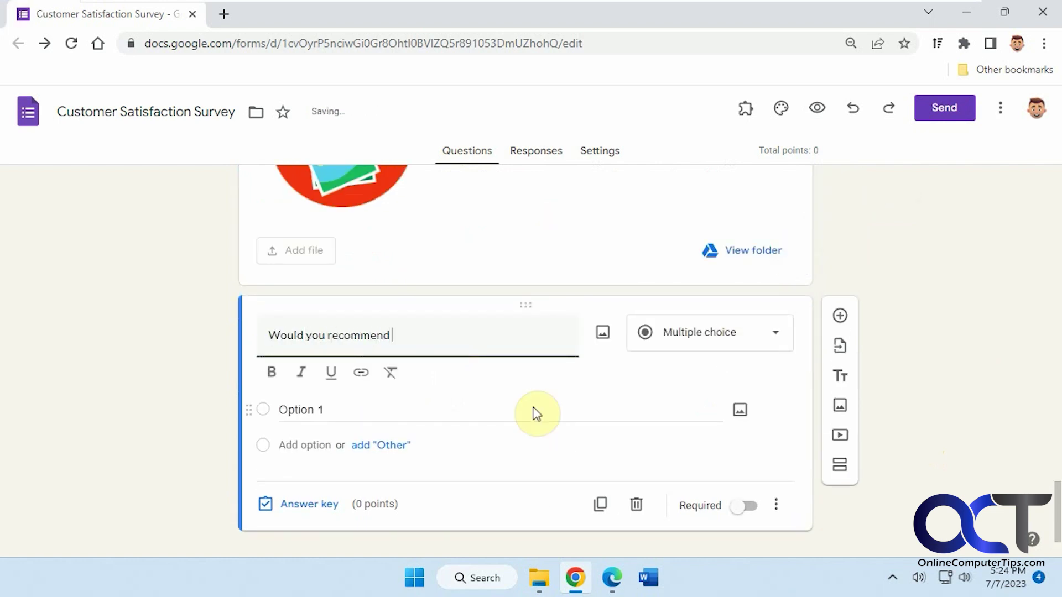
text( our service to ot)
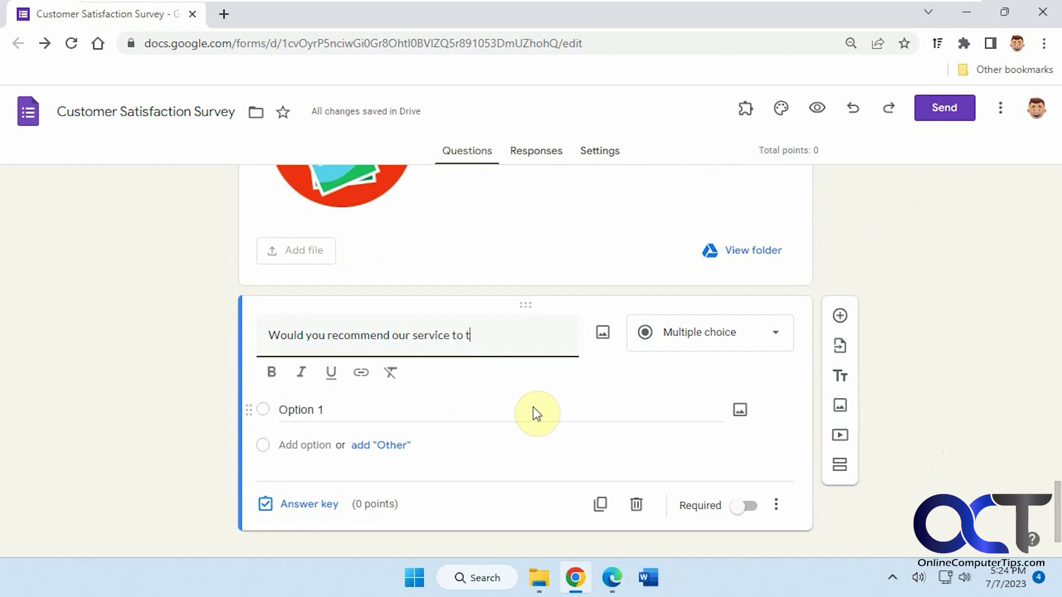
text(hers?)
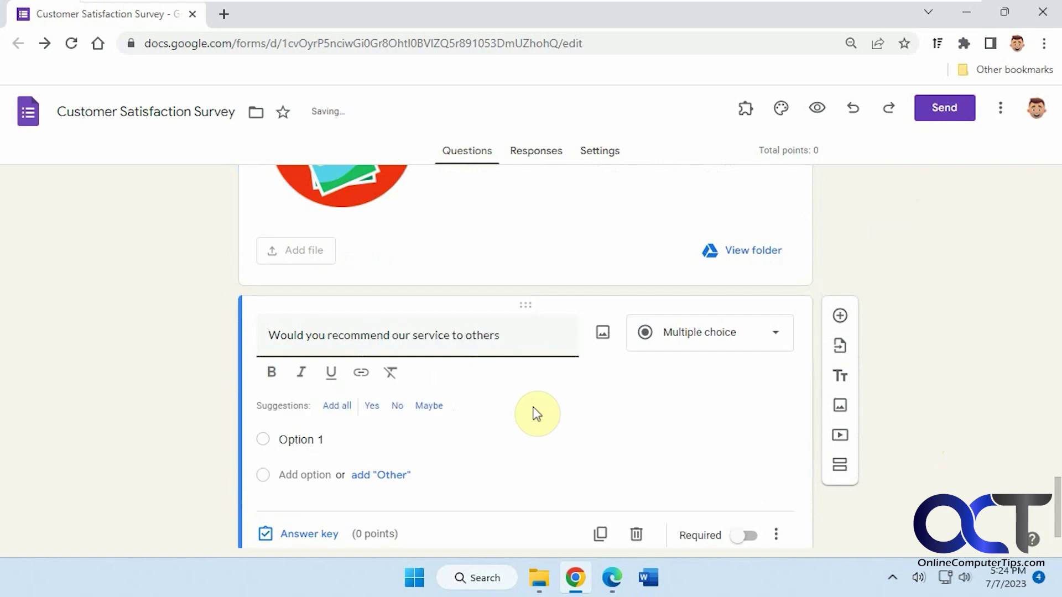
click(298, 439)
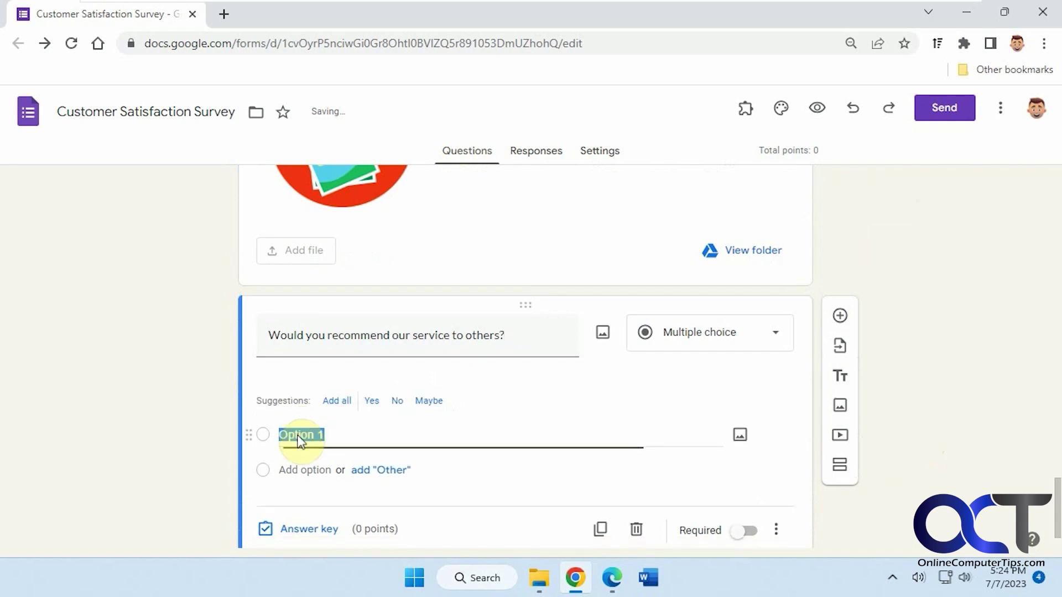
text(Yrd)
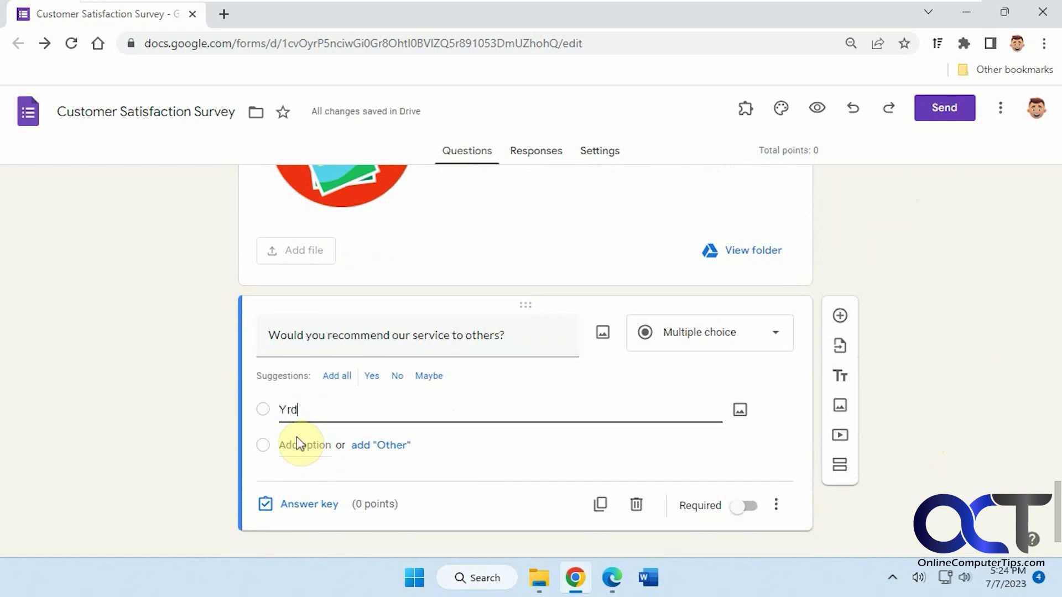
key(Return)
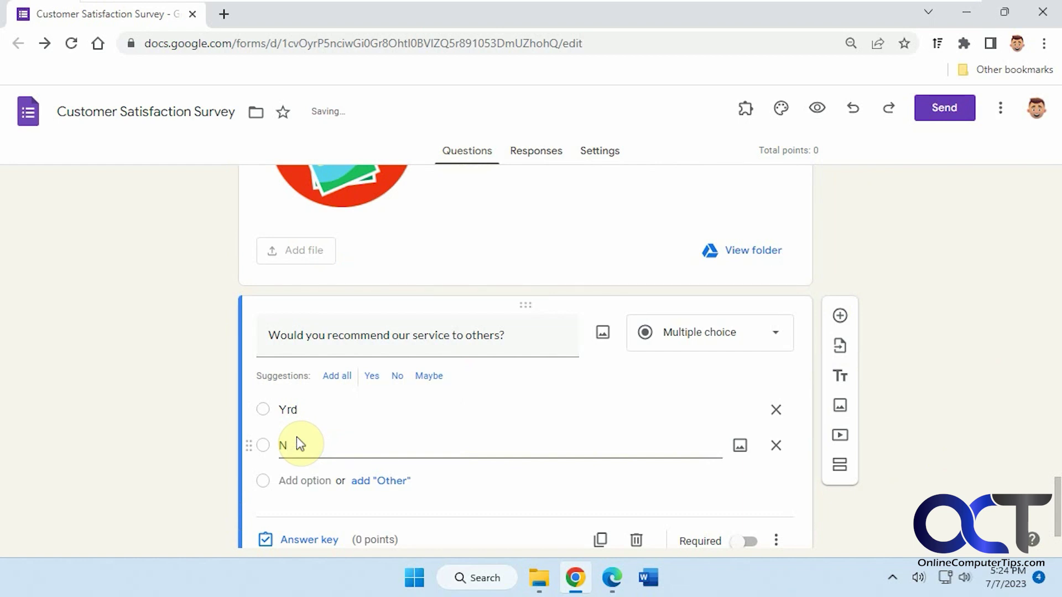
click(292, 414)
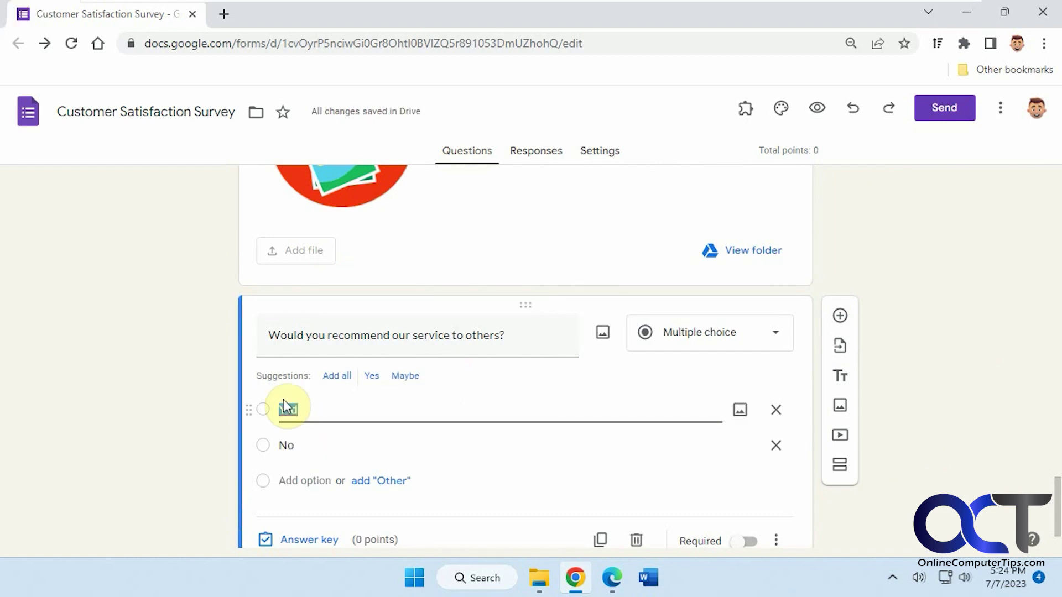
text(Yes)
click(961, 440)
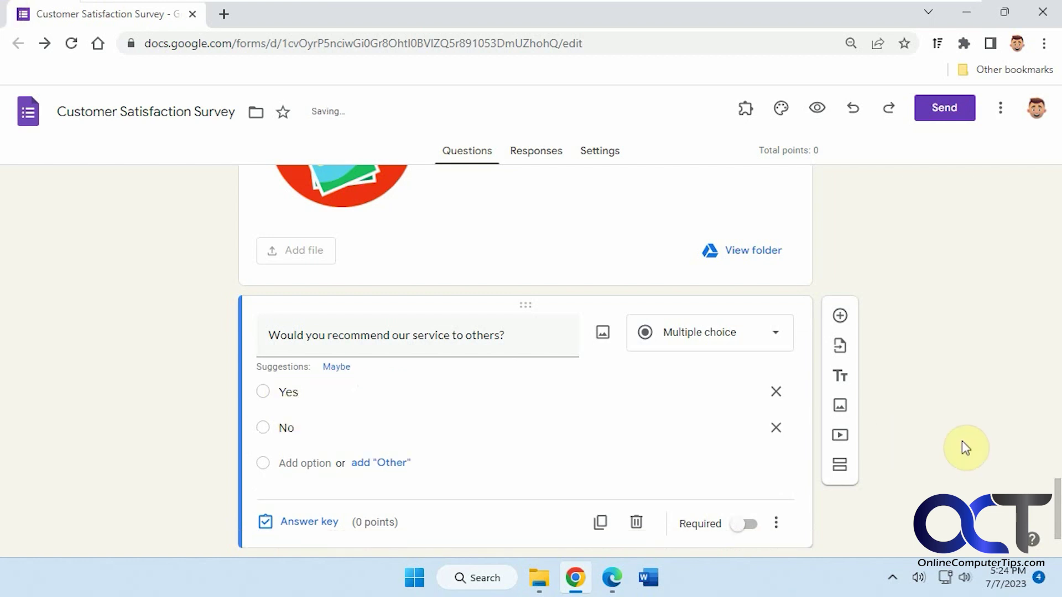
scroll(961, 438, down, 1)
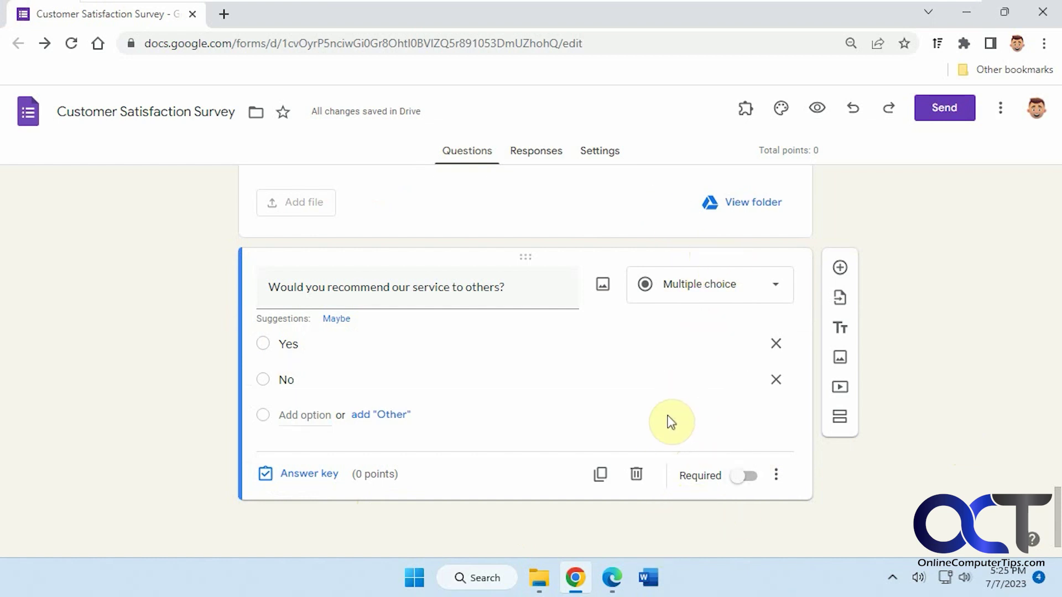
Add a new section after the recommend question and title it 'Would recommend'
click(840, 426)
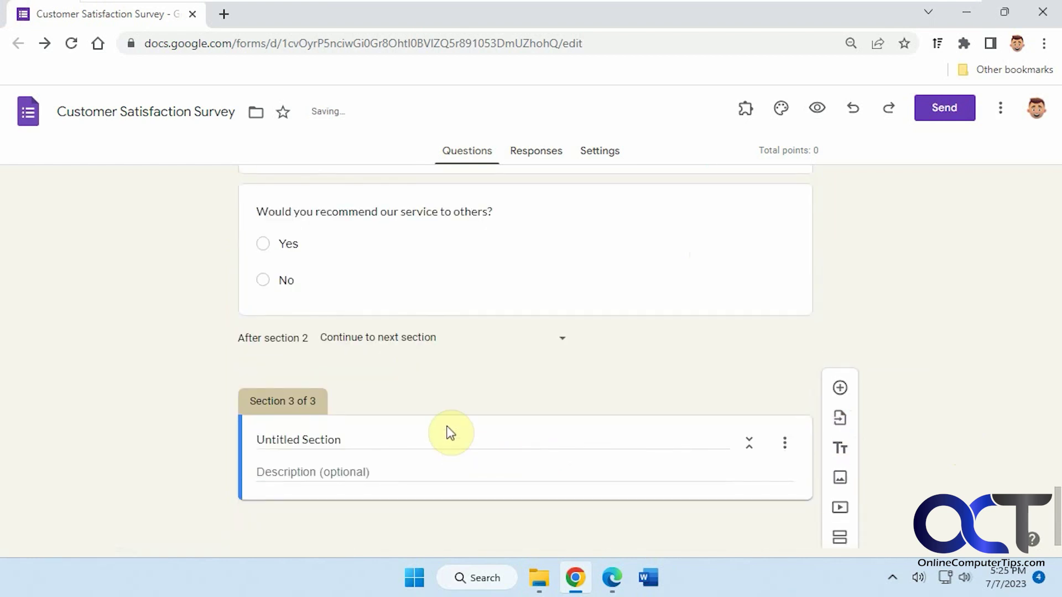
click(448, 433)
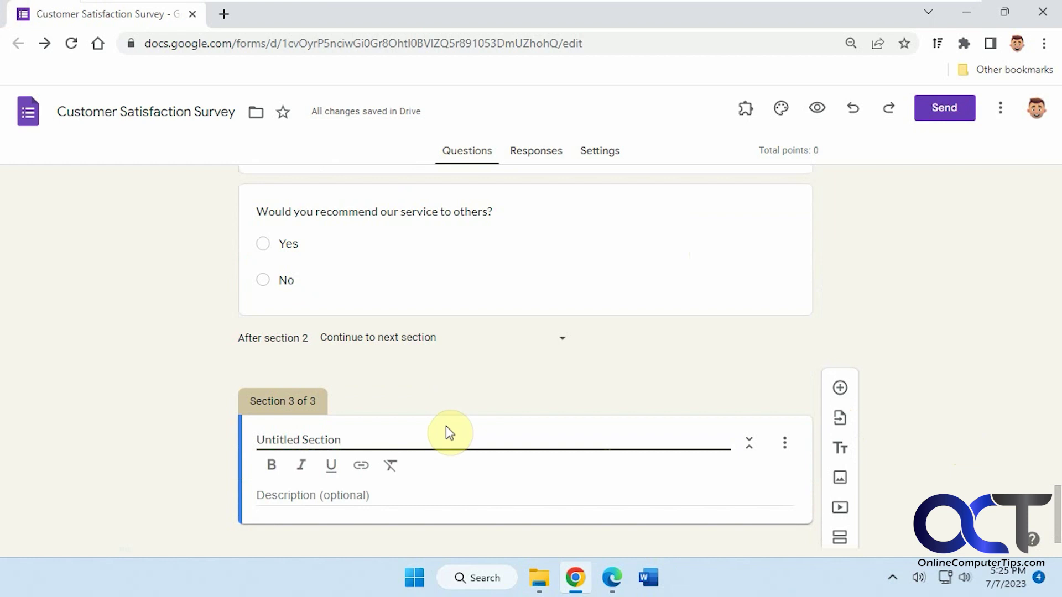
triple_click(324, 425)
text(W)
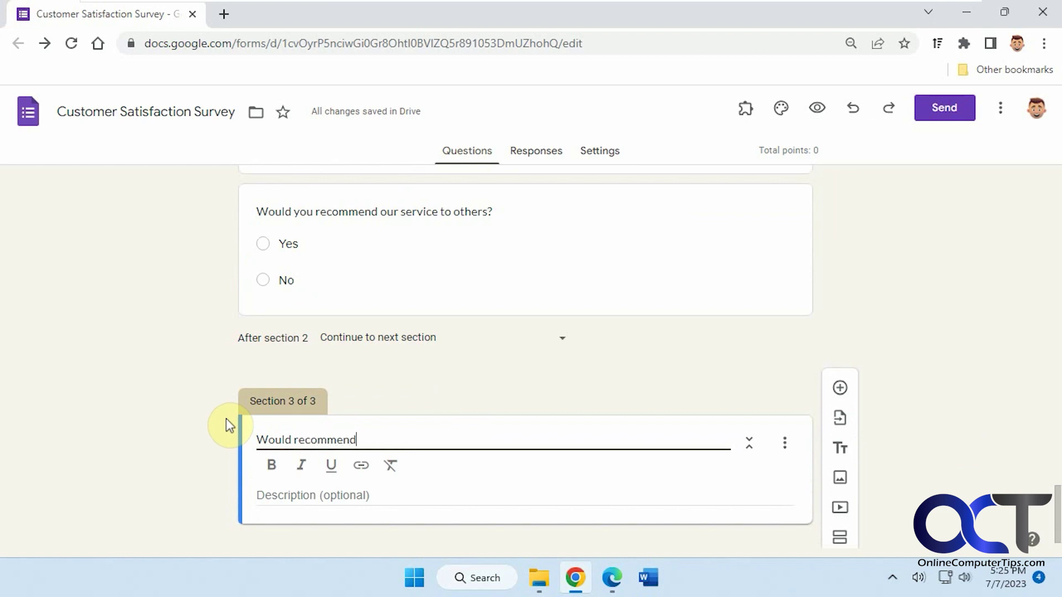
text(ould recommend)
click(339, 487)
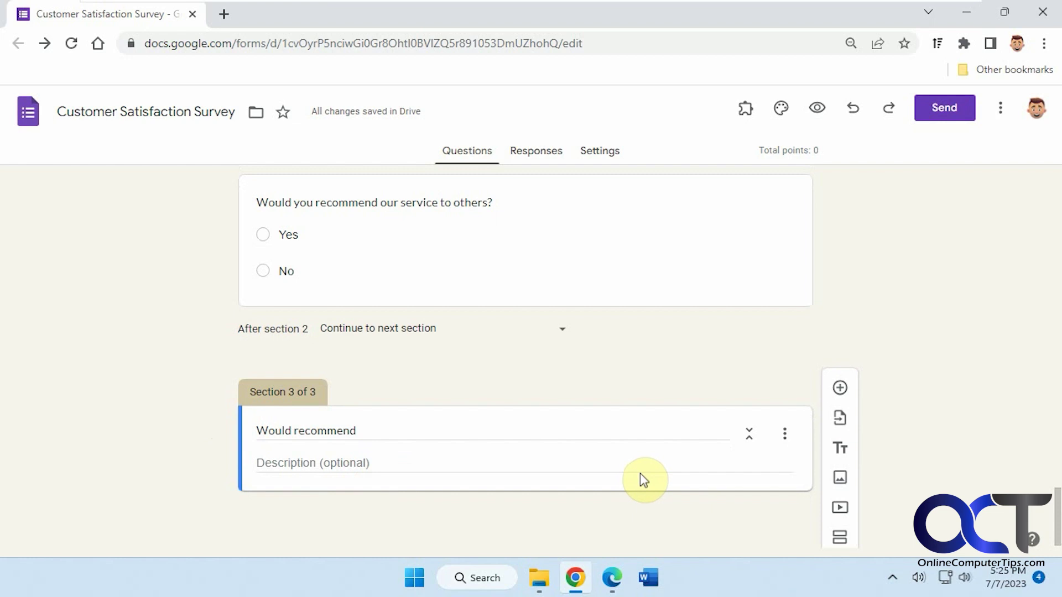
Give section 3 a Paragraph question 'Why would you recommend our service to others', then add a fourth section
click(840, 391)
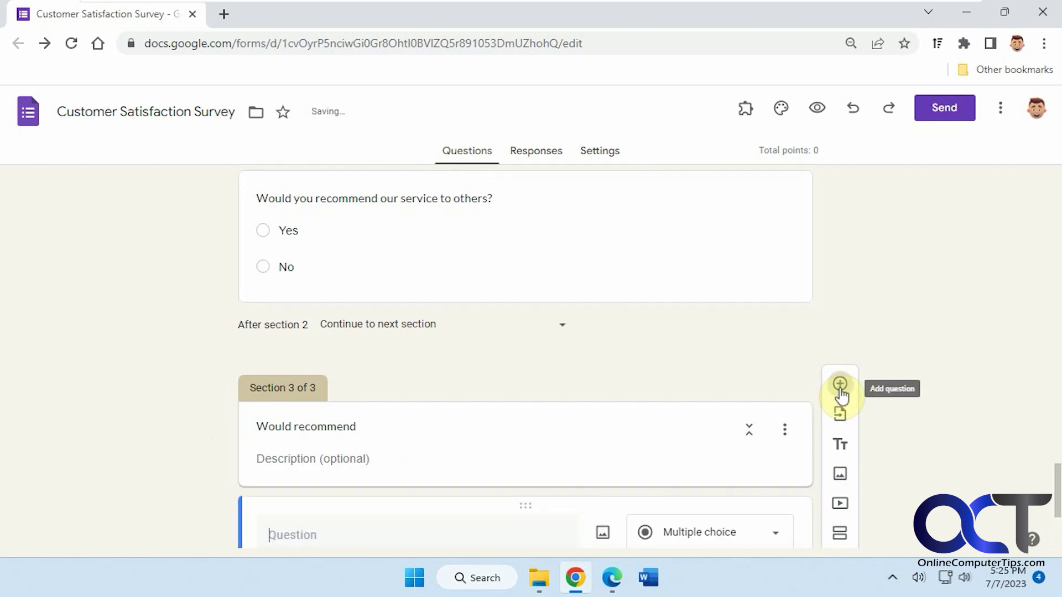
click(767, 462)
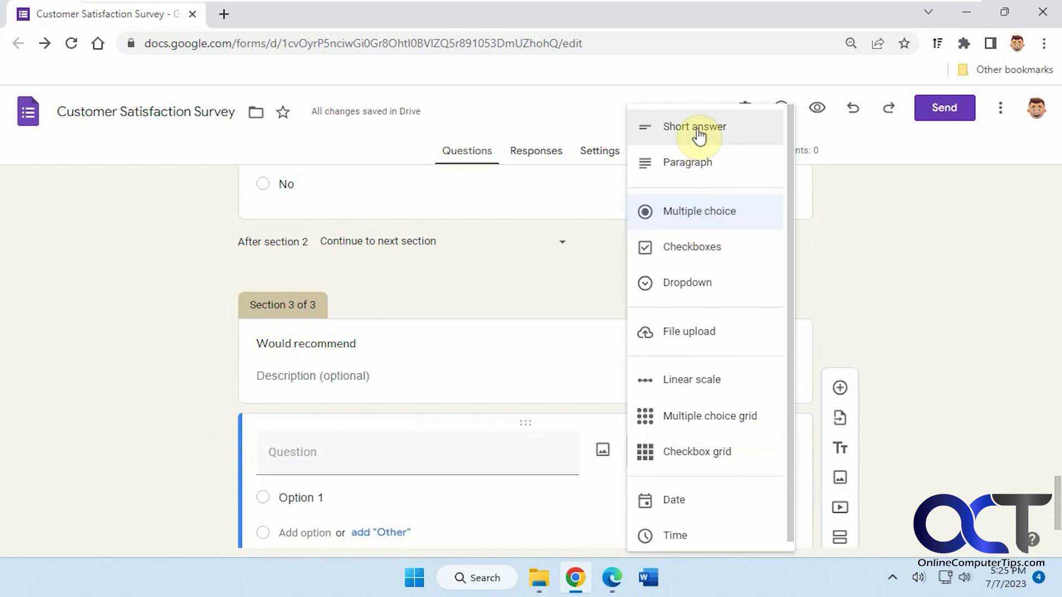
click(701, 163)
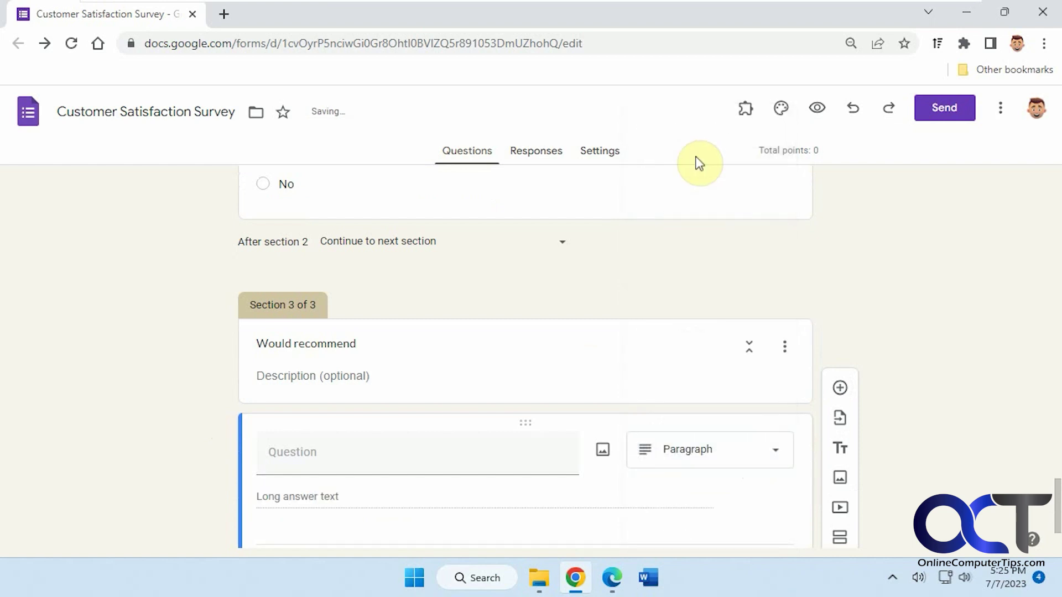
click(342, 456)
text(Wh)
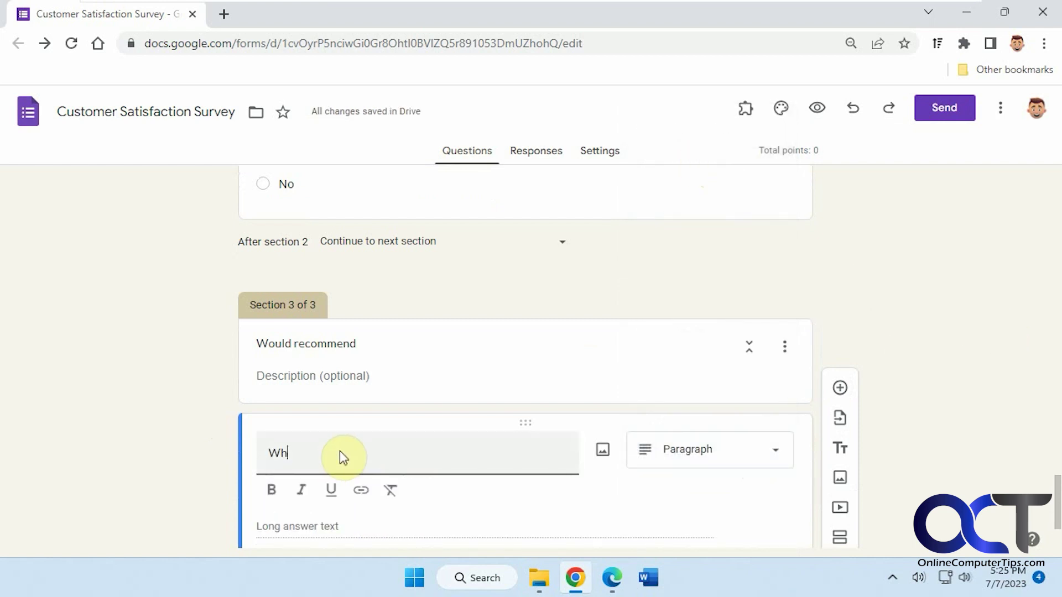
text(y would you recommend our servic)
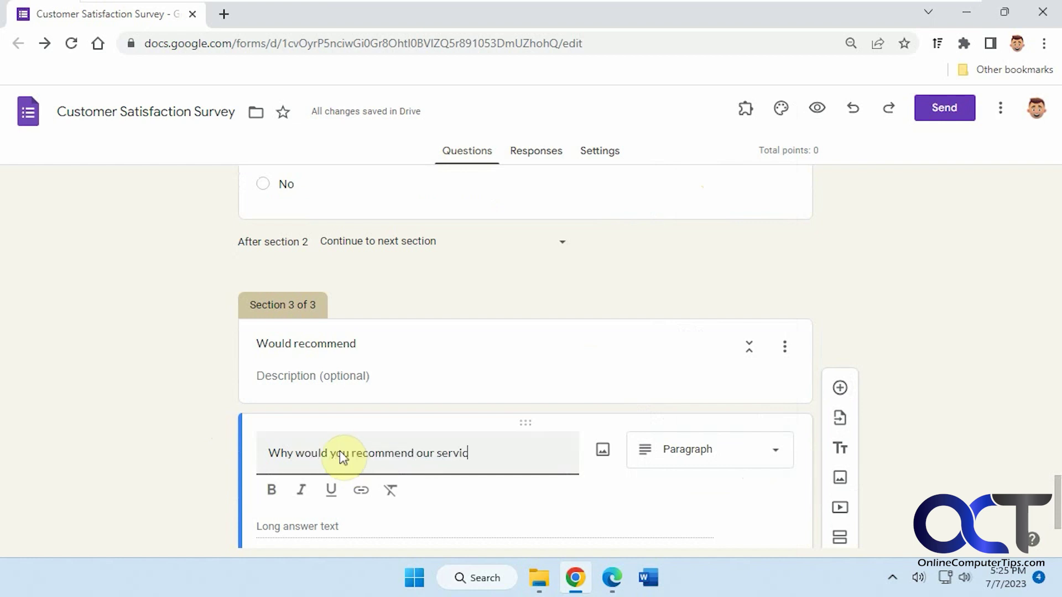
text(e to others?)
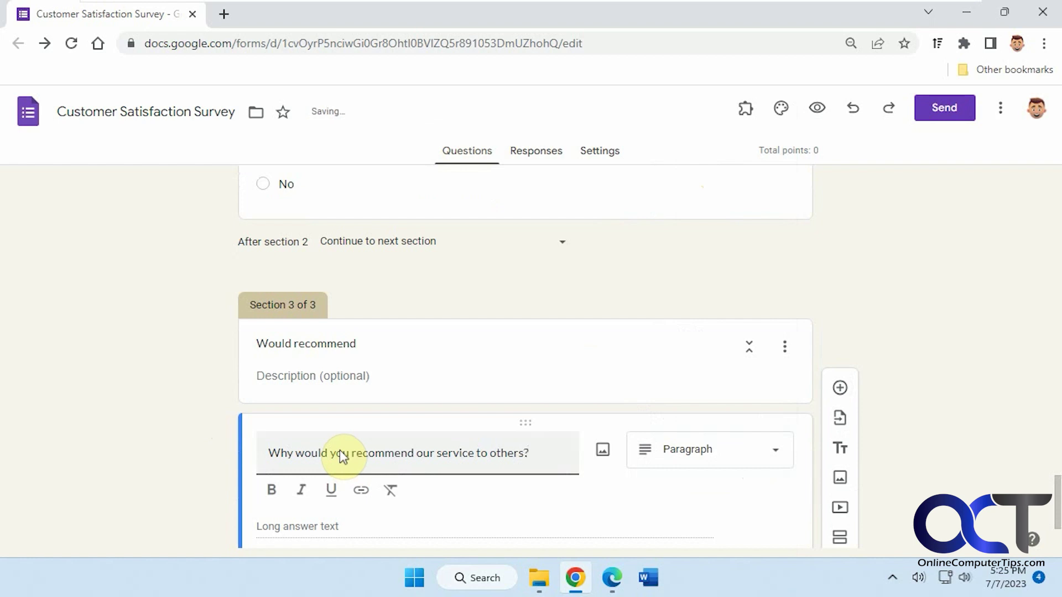
scroll(339, 450, down, 2)
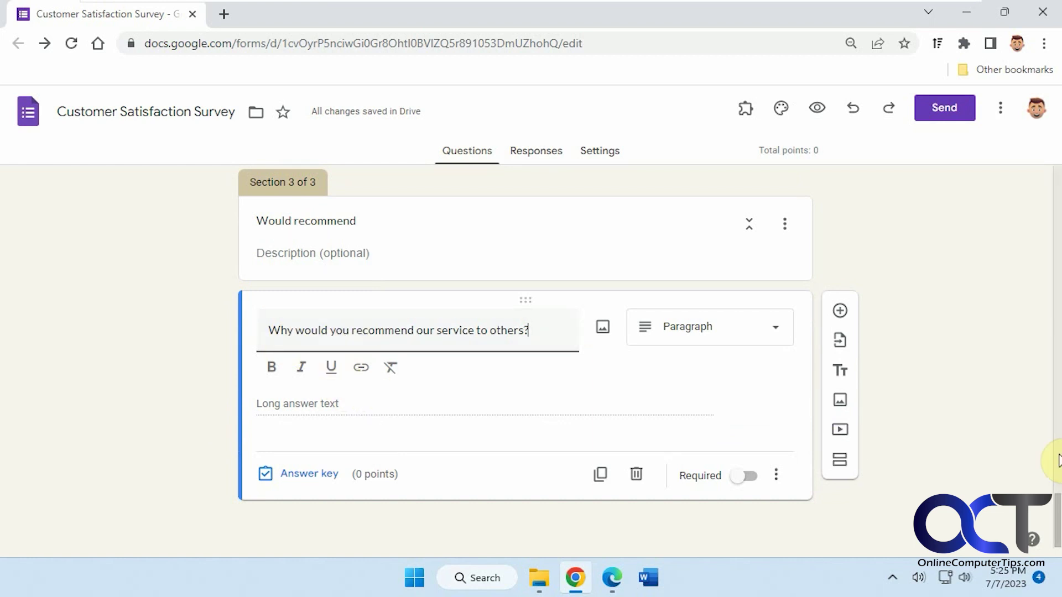
click(840, 461)
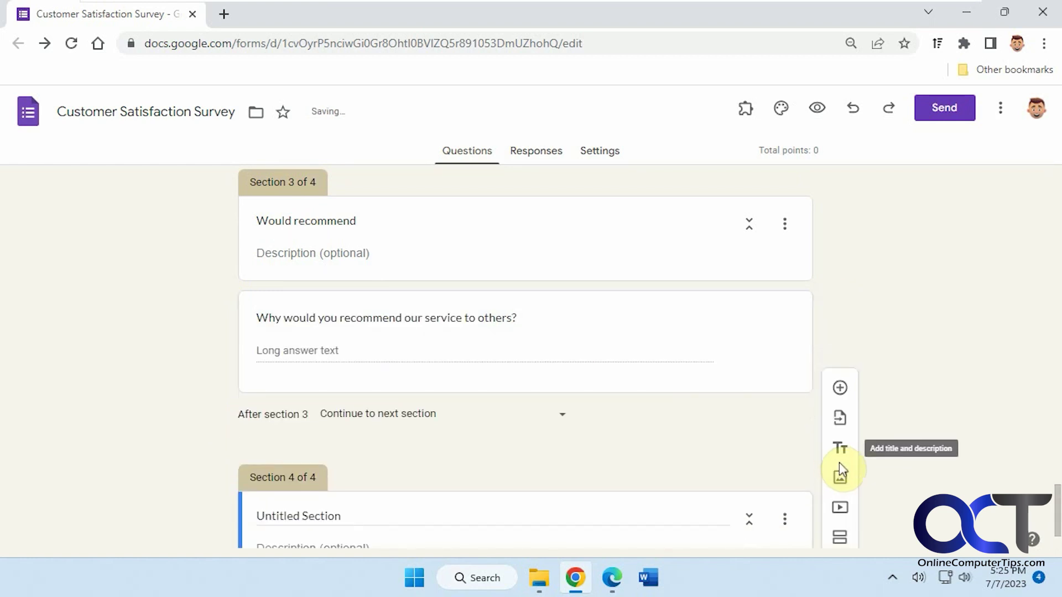
Retitle section 4 as 'Would not recommend'
click(462, 439)
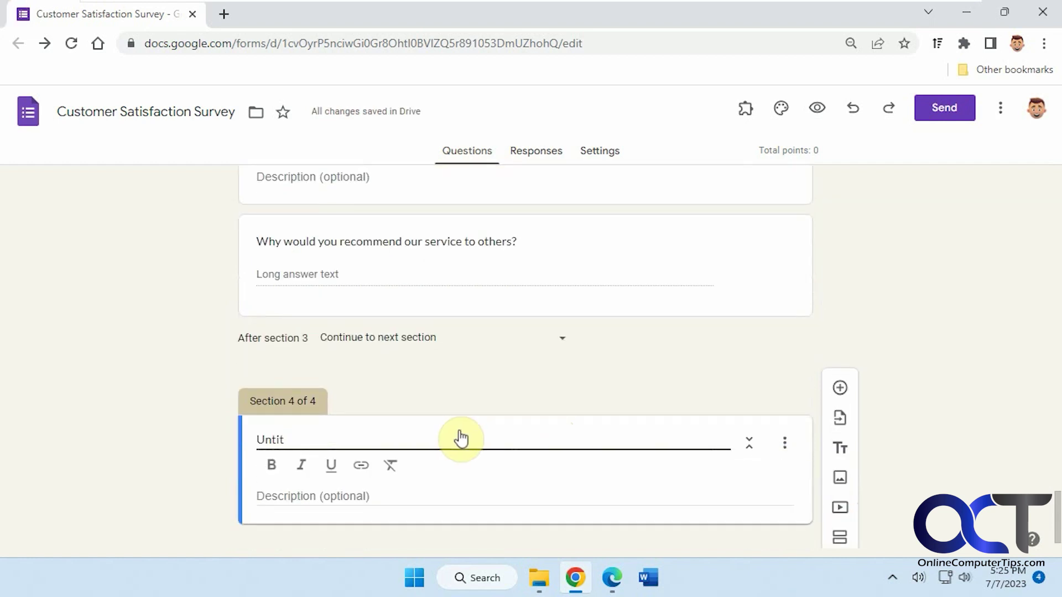
key(BackSpace)
key(BackSpace)
text(WOu)
key(BackSpace)
text(uld not recommend)
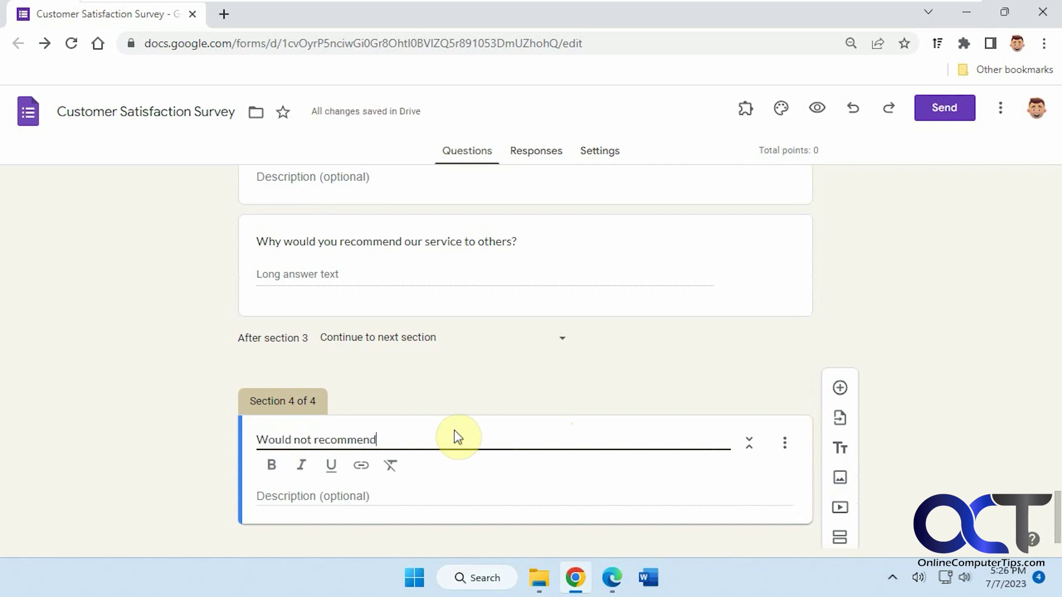
click(485, 493)
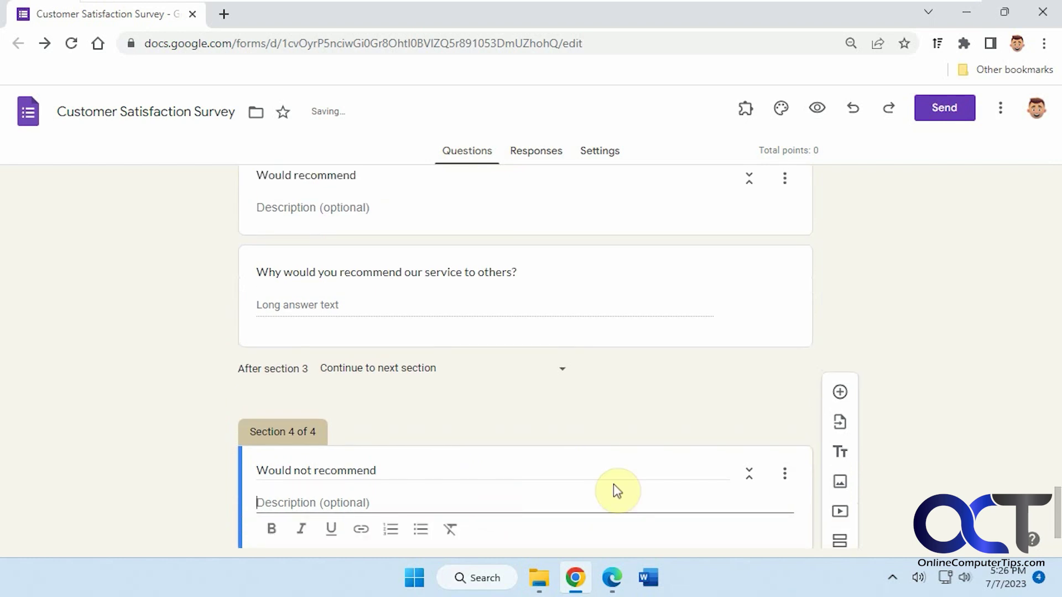
Add a Paragraph question 'What was wrong with our service?' to section 4
click(838, 388)
click(746, 421)
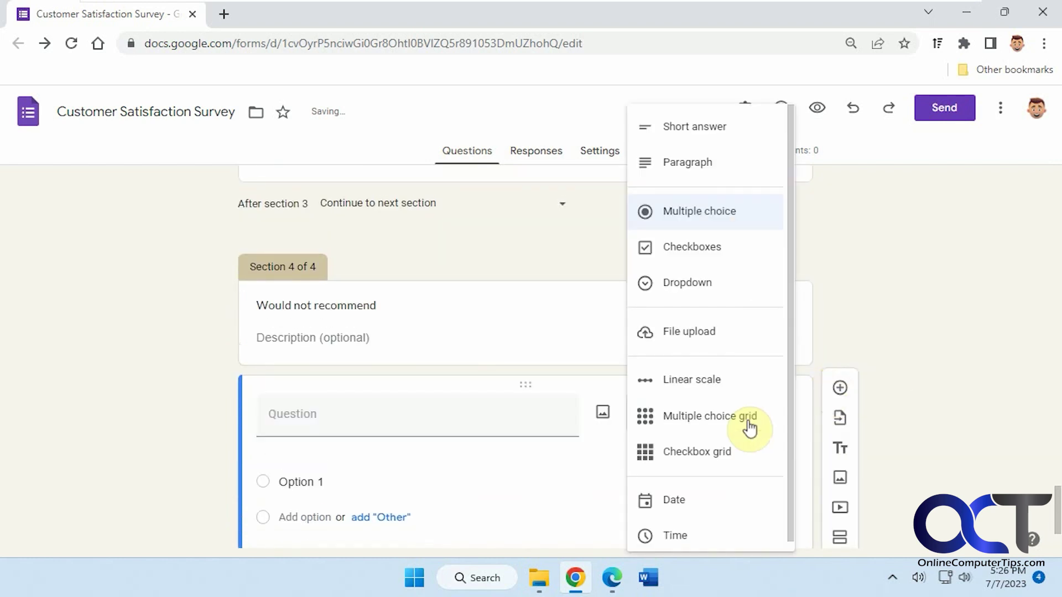
click(715, 175)
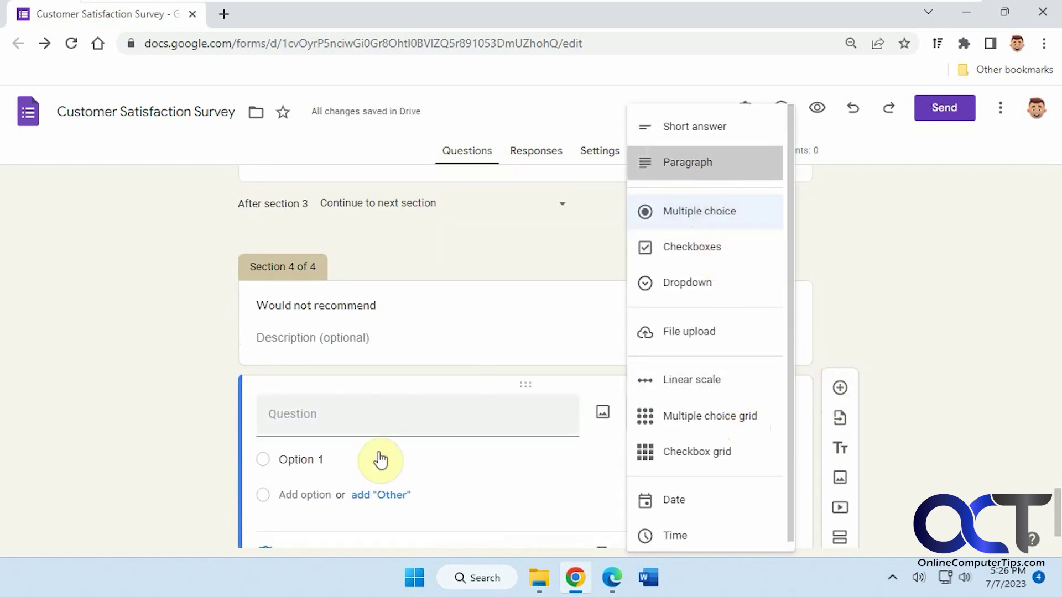
click(351, 426)
text(What was wrong w)
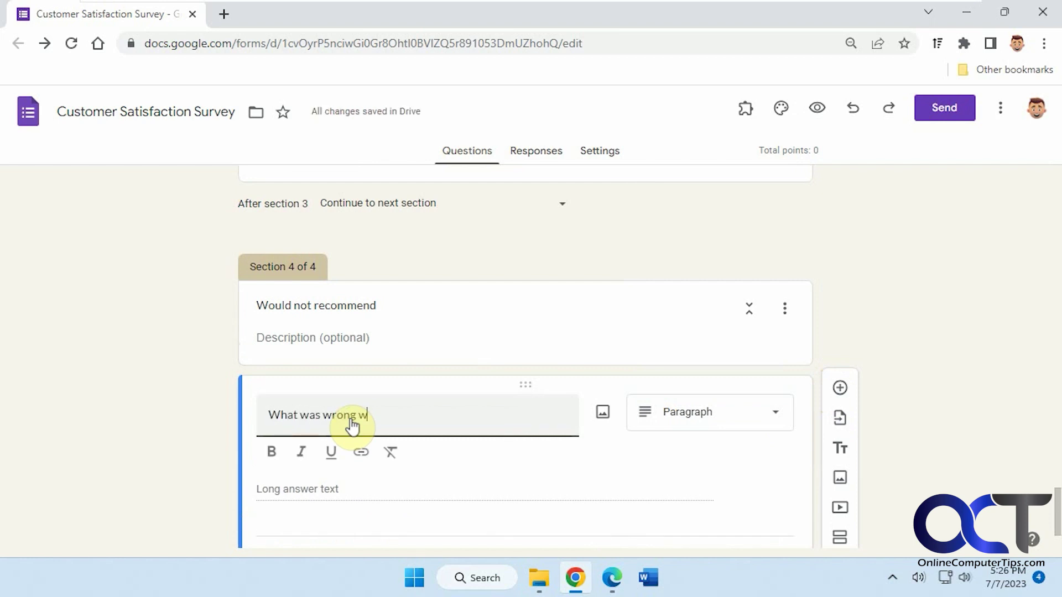
text(ith our service?)
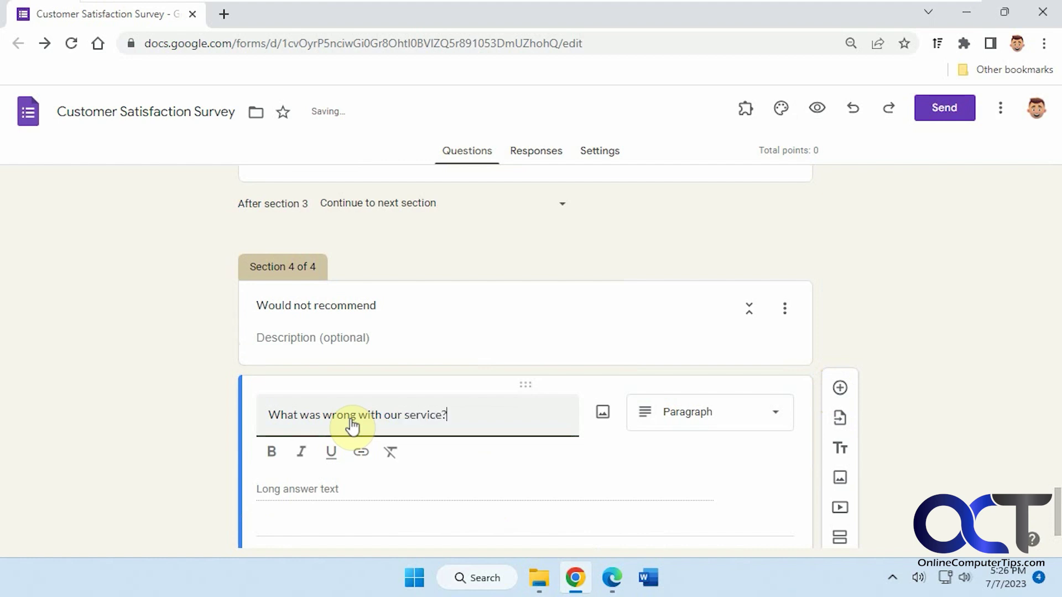
click(947, 366)
Turn on 'Go to section based on answer' for the recommend question
scroll(947, 366, up, 7)
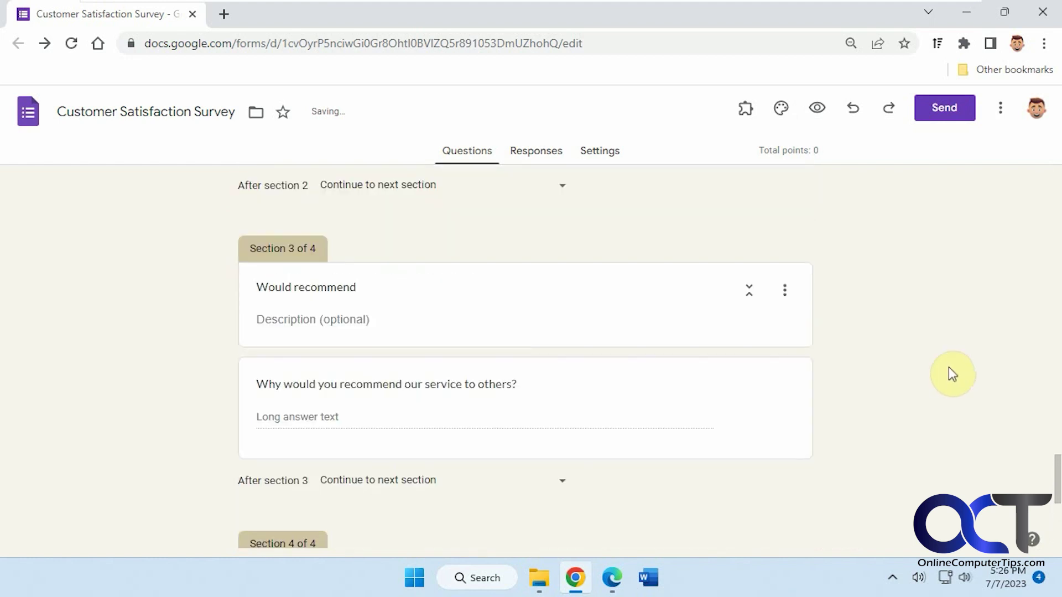
scroll(438, 437, down, 5)
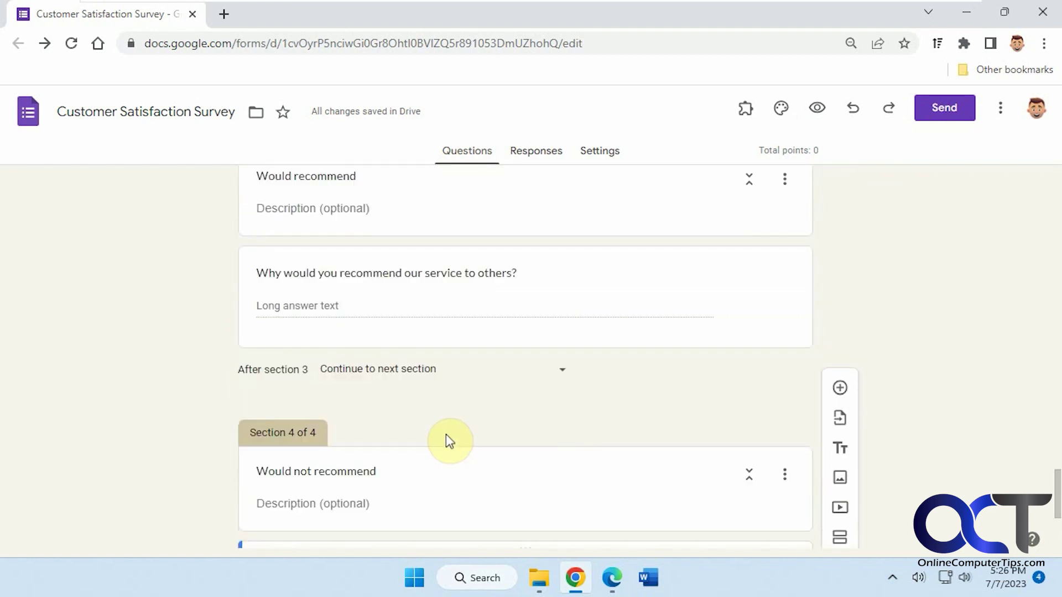
scroll(454, 422, up, 2)
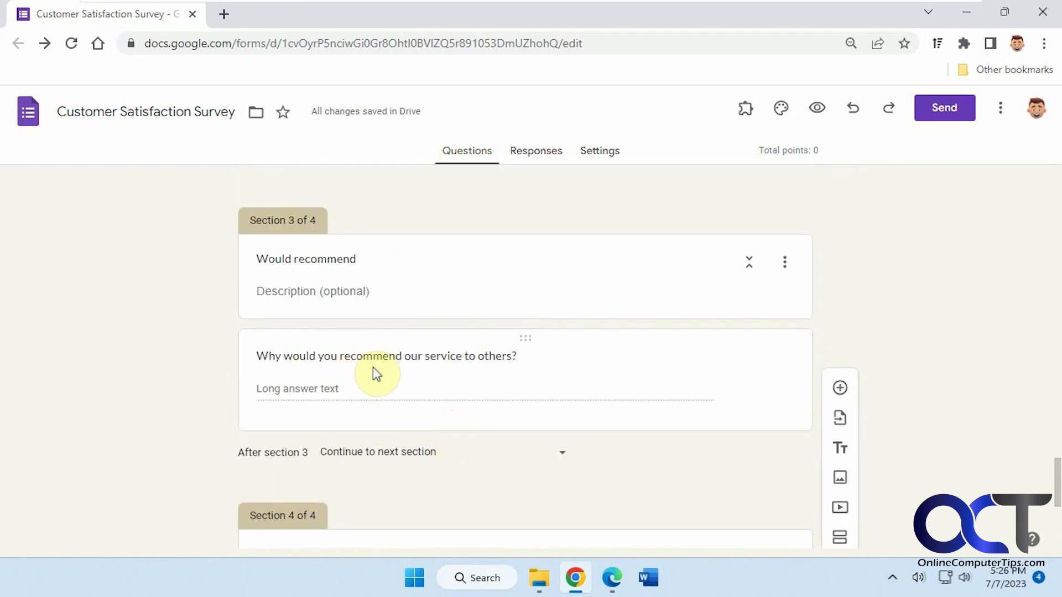
scroll(396, 398, down, 5)
scroll(393, 394, up, 8)
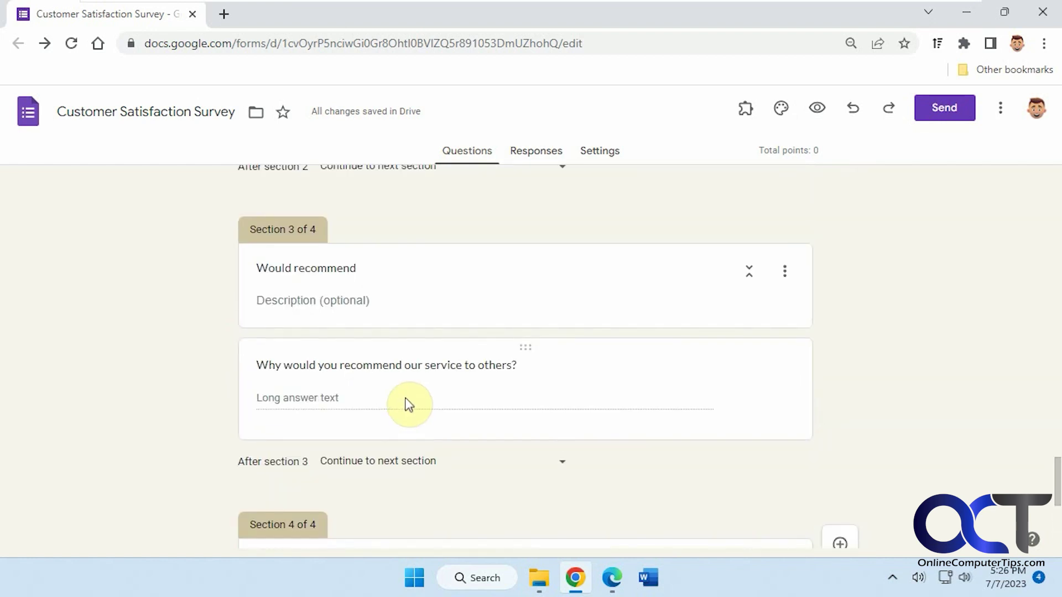
scroll(404, 401, up, 3)
click(608, 394)
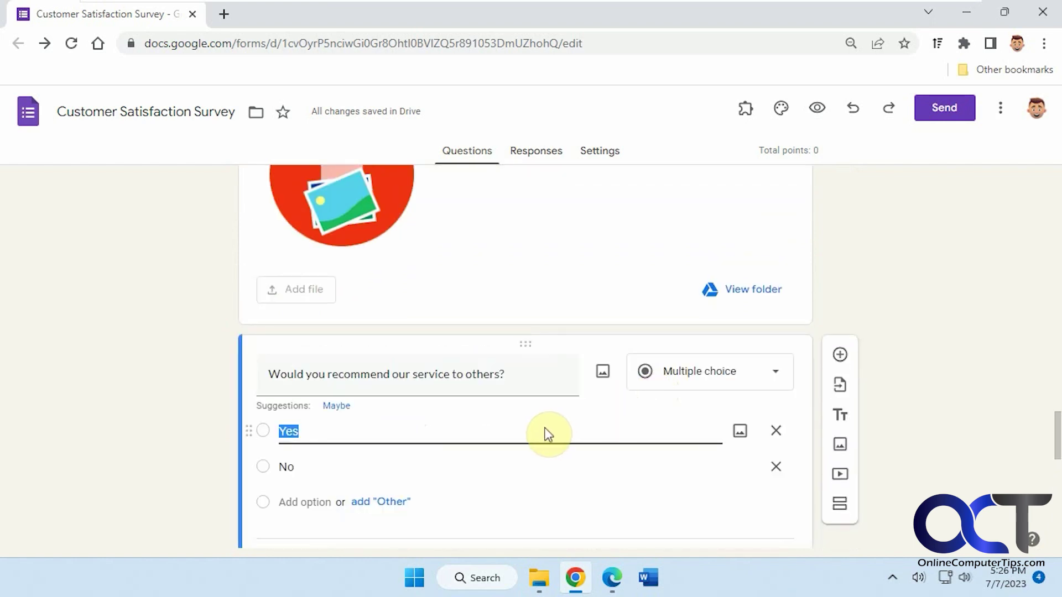
scroll(558, 431, down, 2)
click(776, 481)
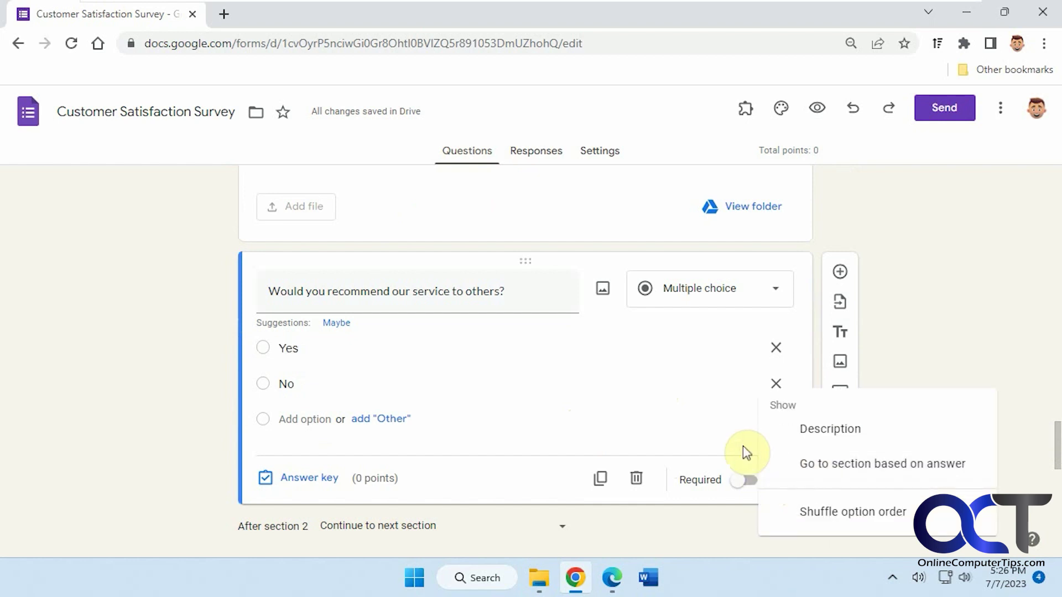
click(720, 431)
click(777, 480)
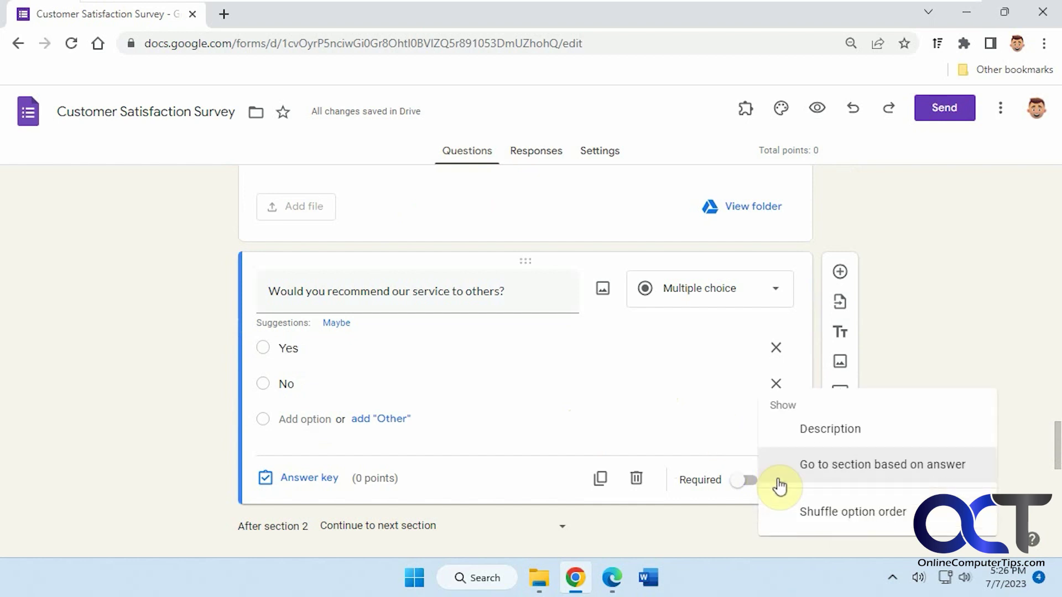
click(833, 466)
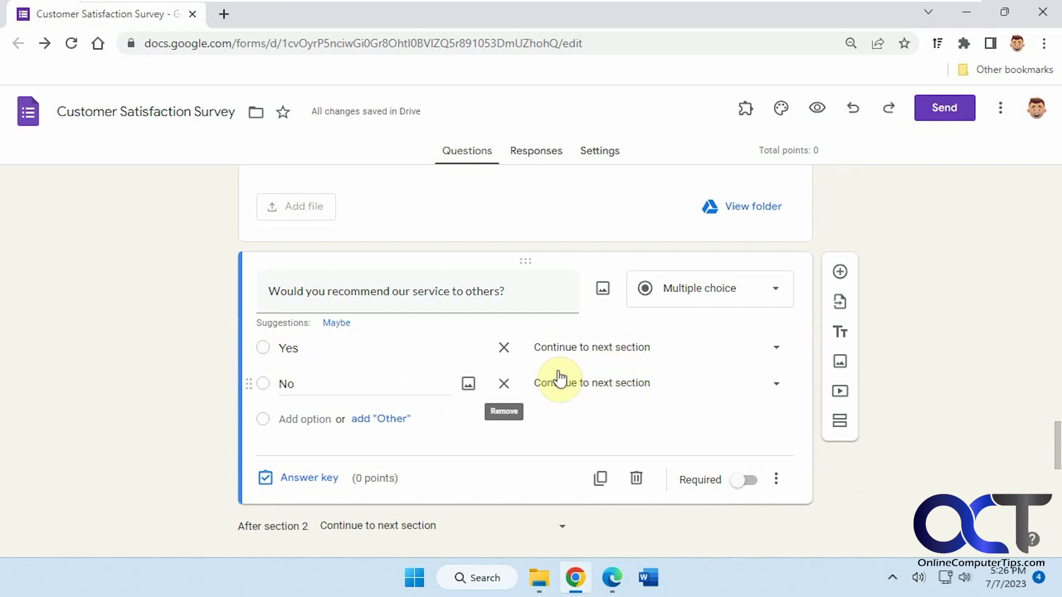
Send Yes answers to section 3 (Would recommend) and No answers to section 4 (Would not recommend)
scroll(732, 414, down, 3)
scroll(616, 426, up, 2)
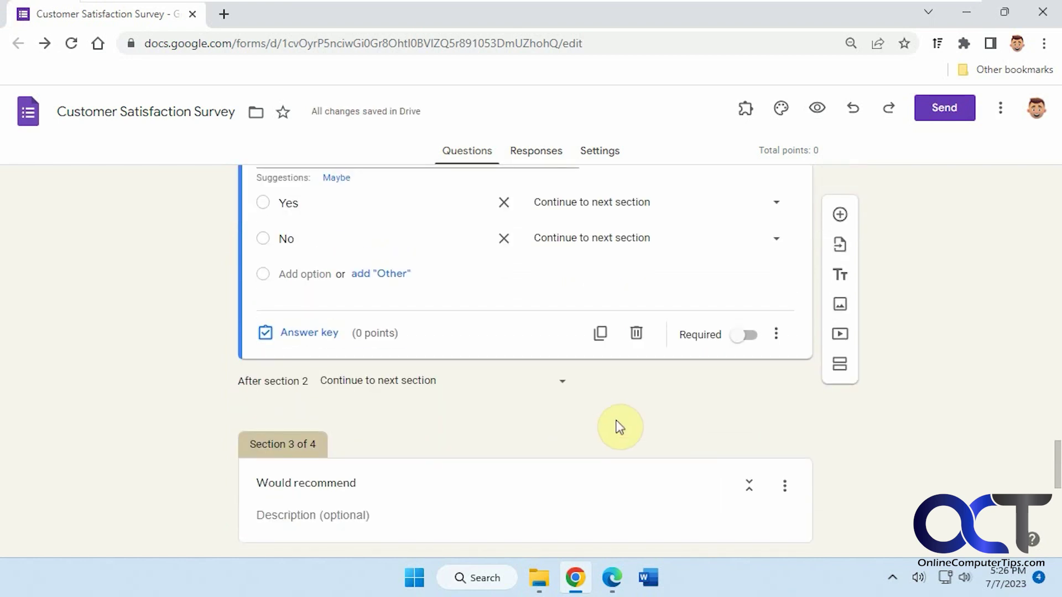
click(777, 268)
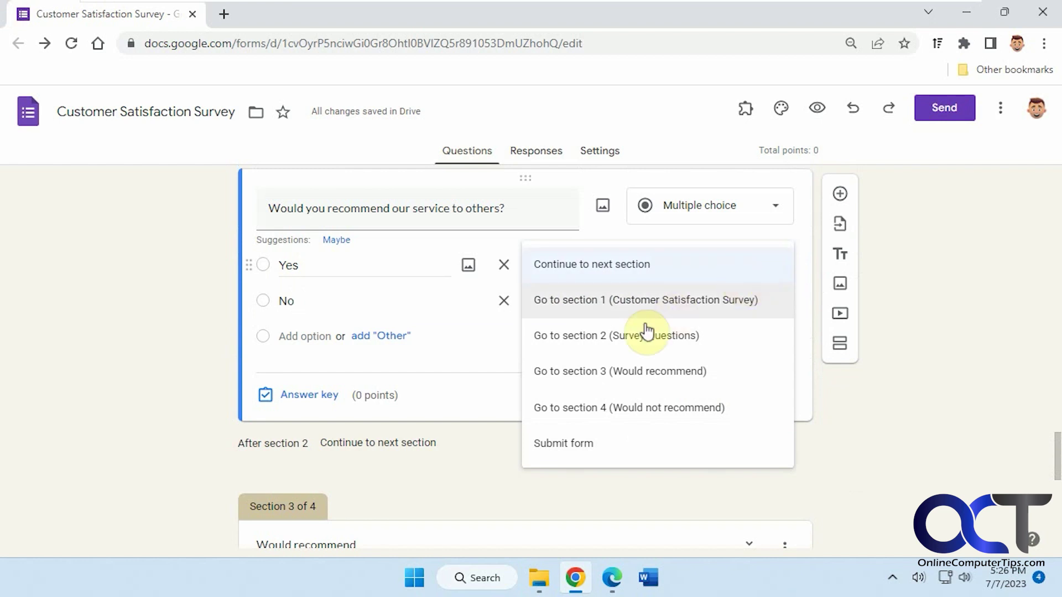
click(640, 370)
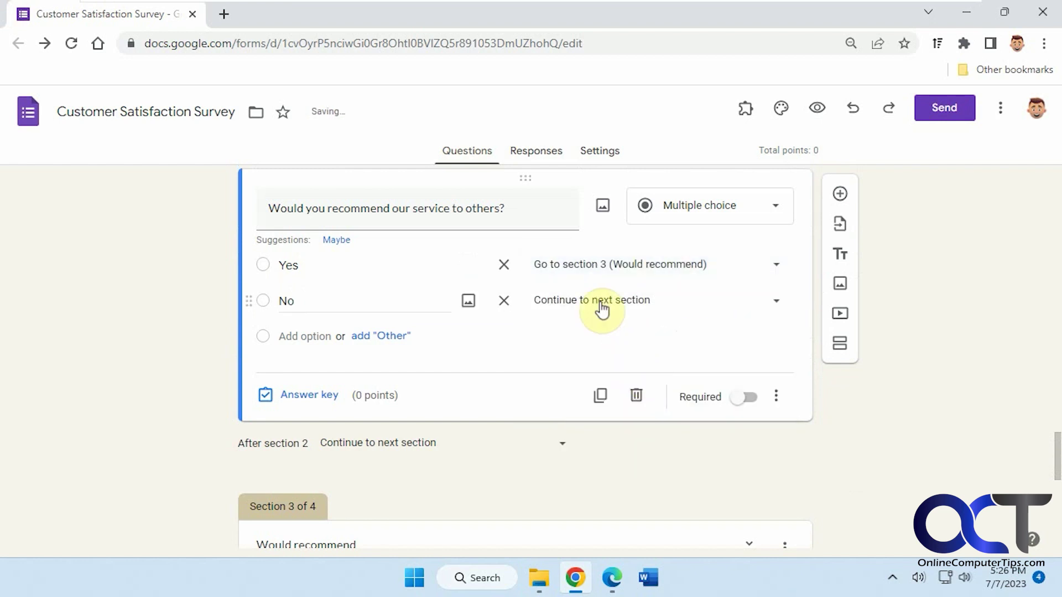
click(776, 304)
click(635, 443)
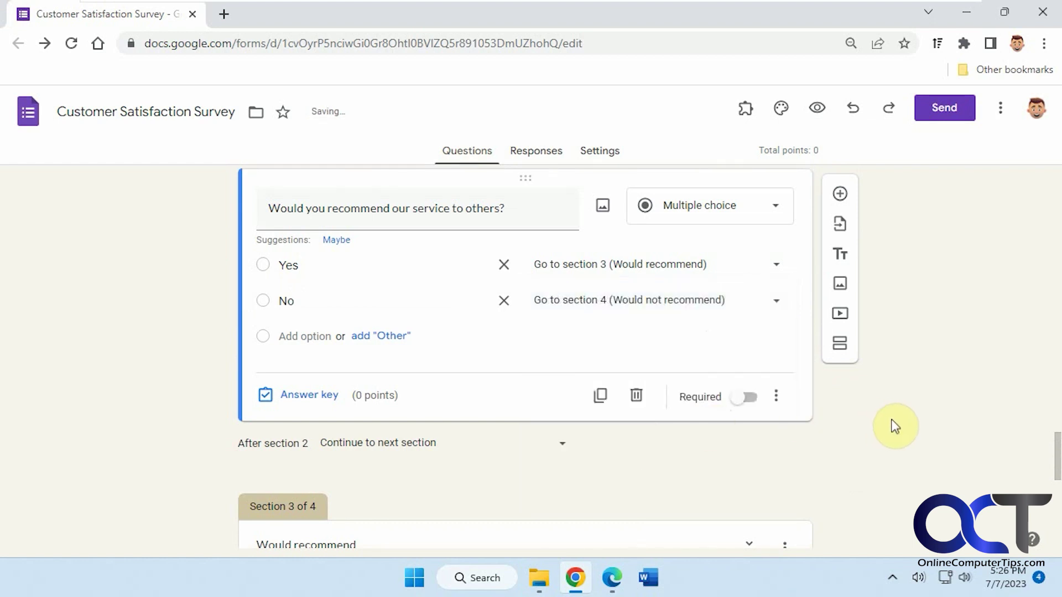
scroll(924, 429, down, 9)
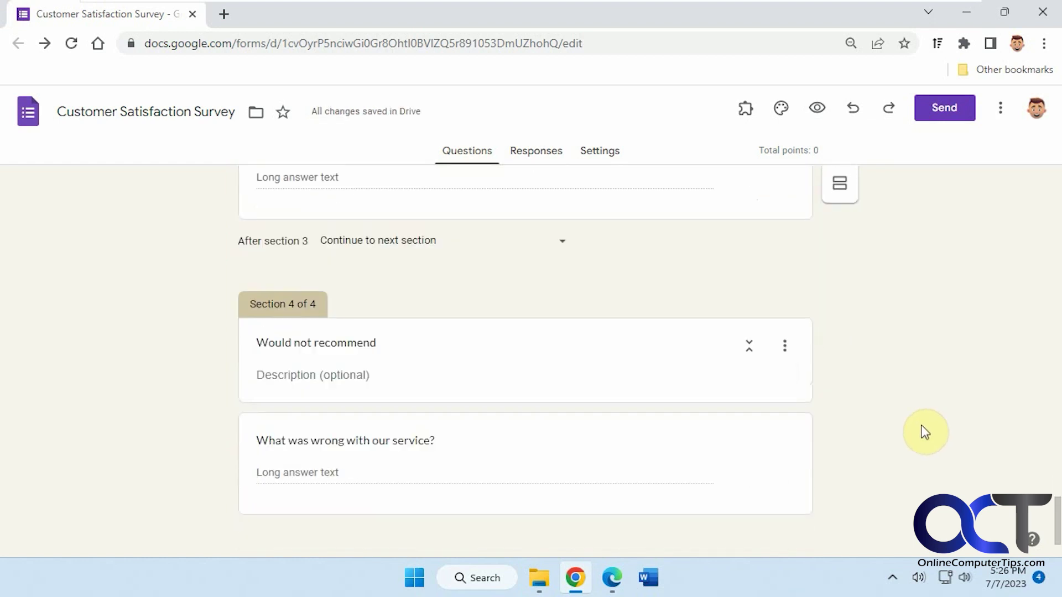
scroll(920, 428, up, 8)
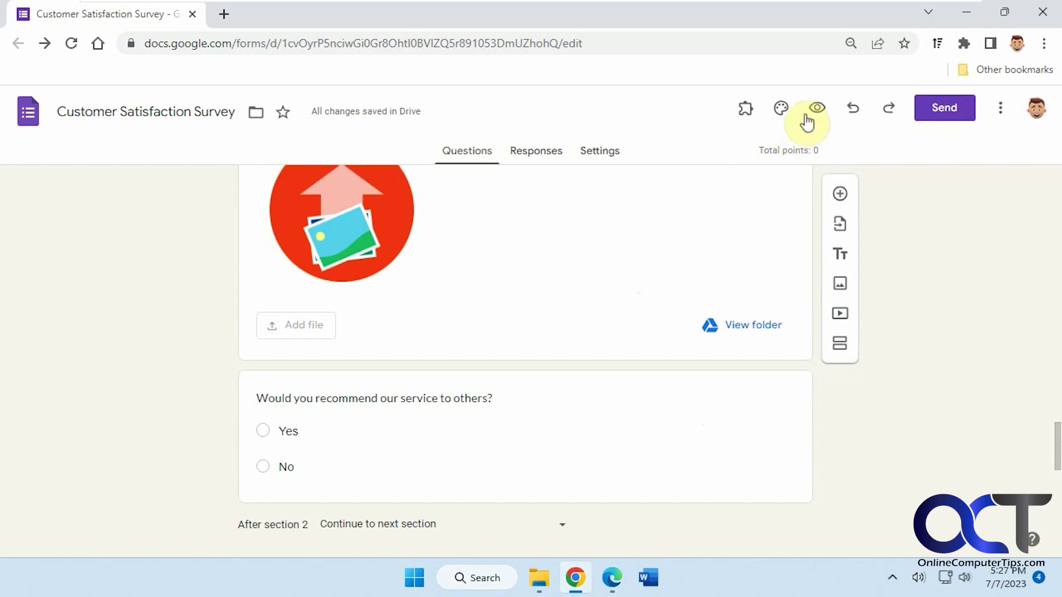
Preview the survey and continue past the recommend question with Yes selected
click(817, 109)
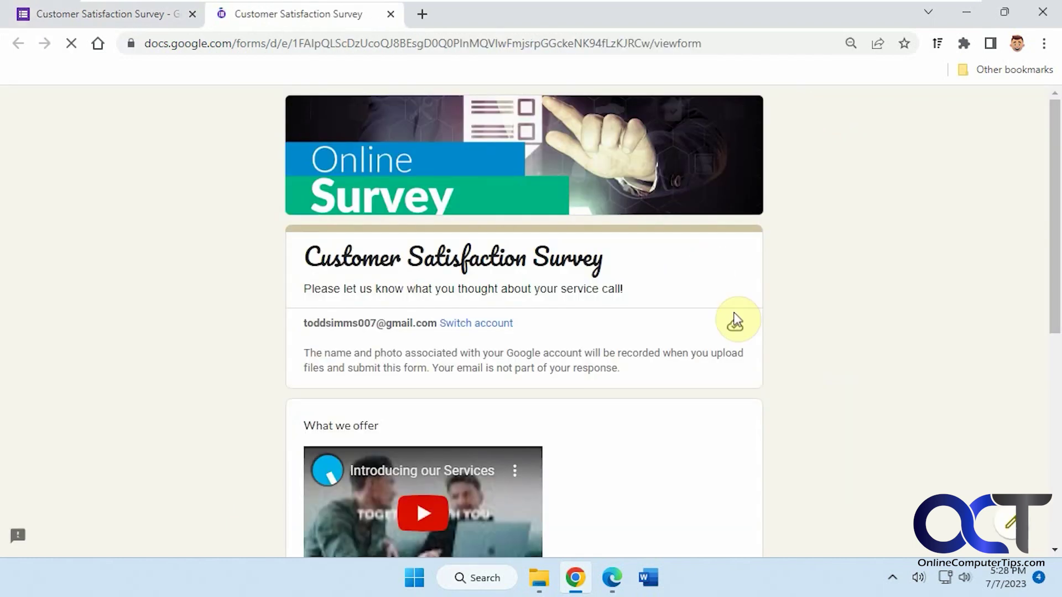
scroll(673, 335, down, 8)
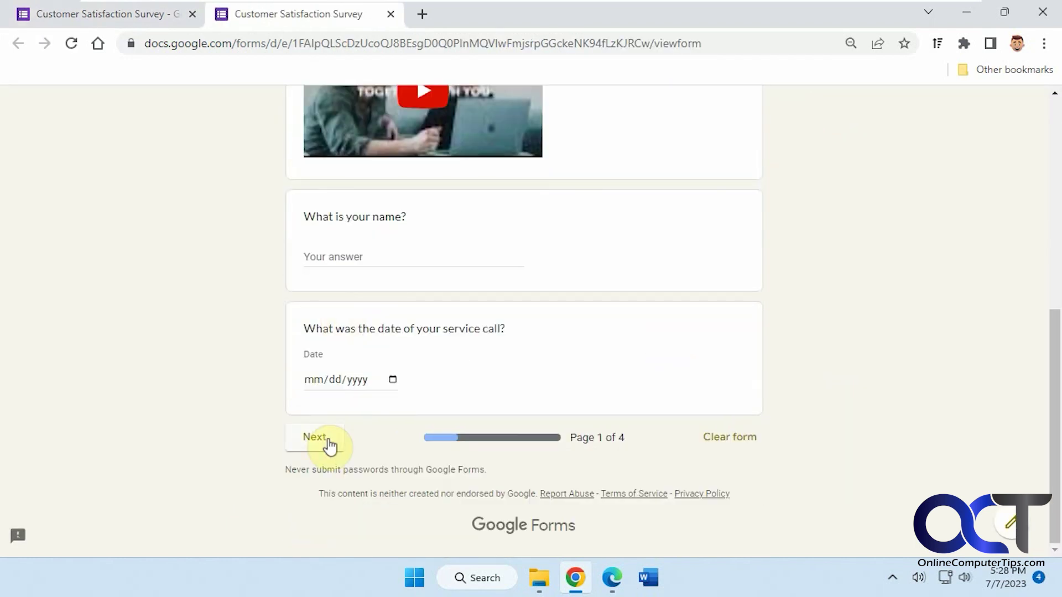
click(328, 438)
scroll(531, 410, down, 6)
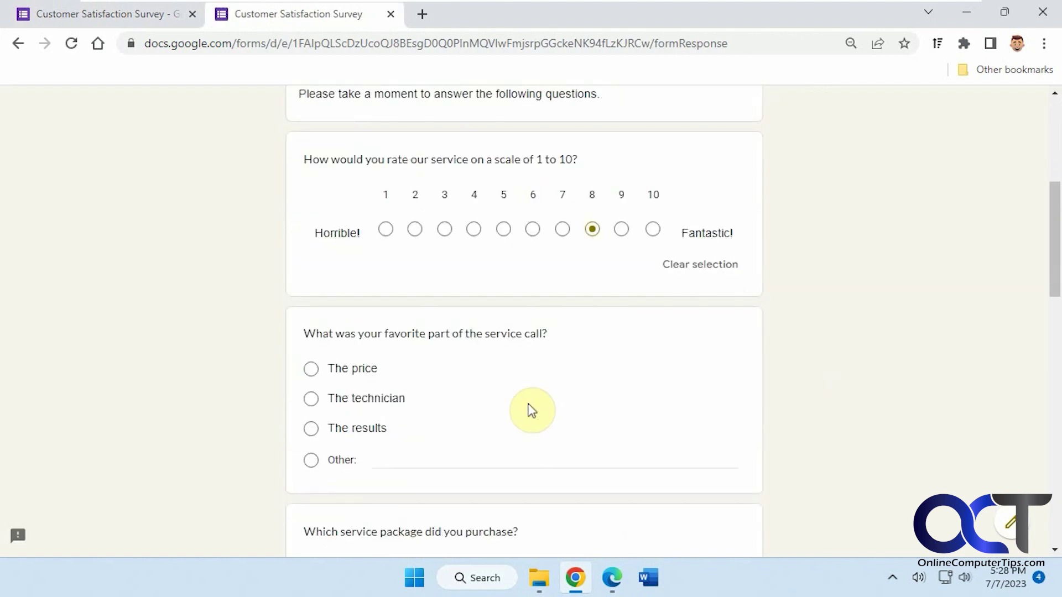
scroll(531, 411, down, 7)
scroll(531, 409, down, 6)
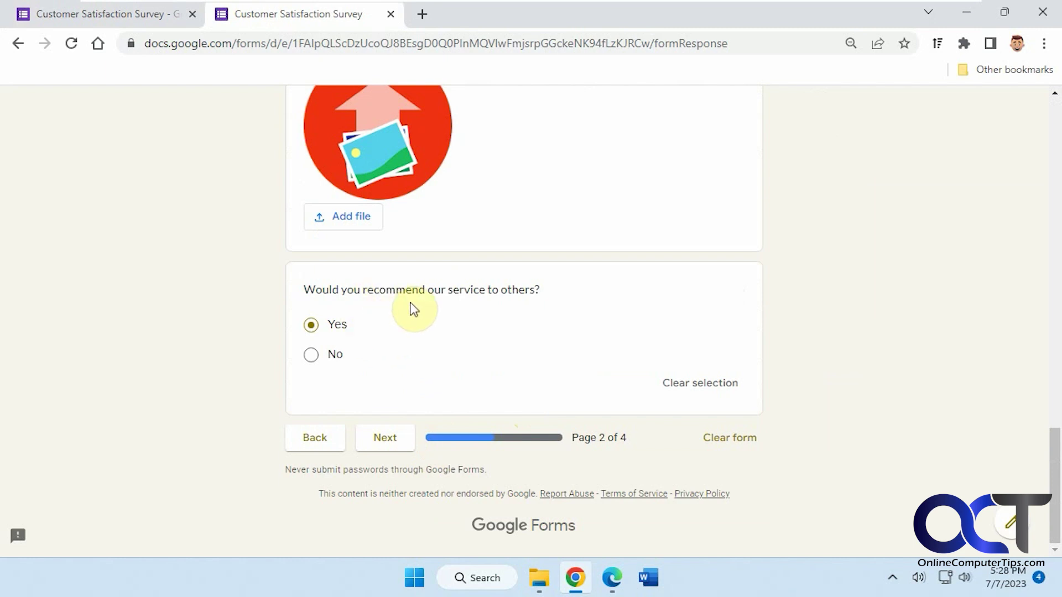
click(390, 443)
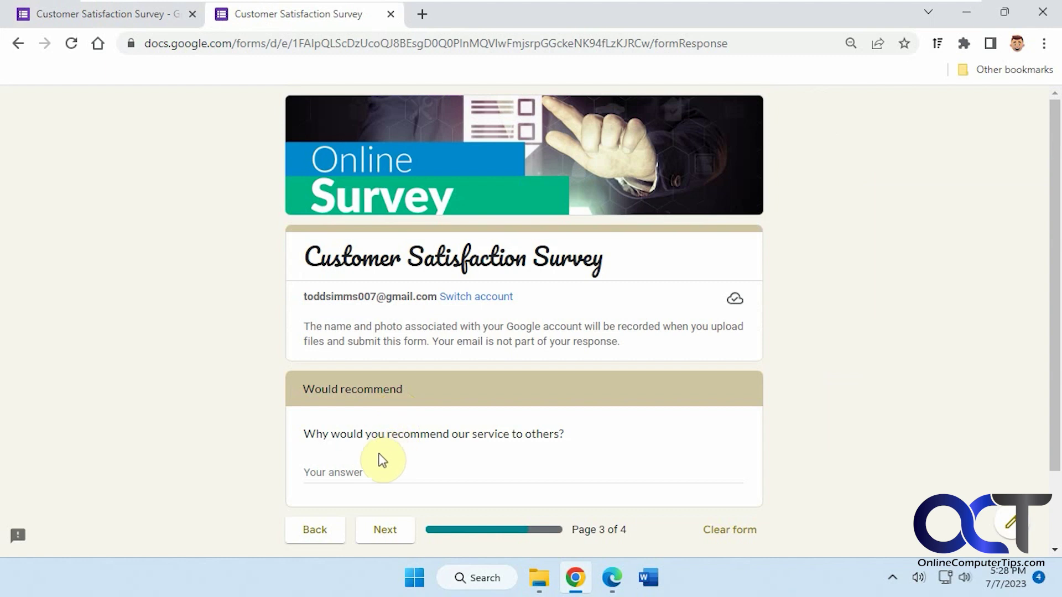
Go back, answer No to the recommend question, and continue to the No-answer page
click(20, 44)
scroll(533, 360, down, 6)
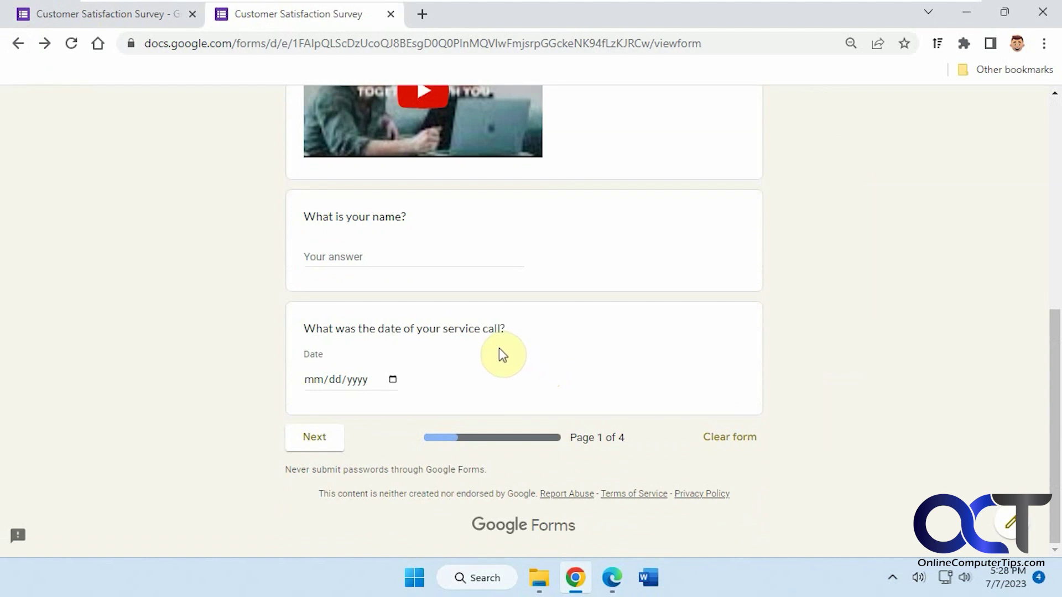
click(324, 436)
scroll(523, 398, down, 20)
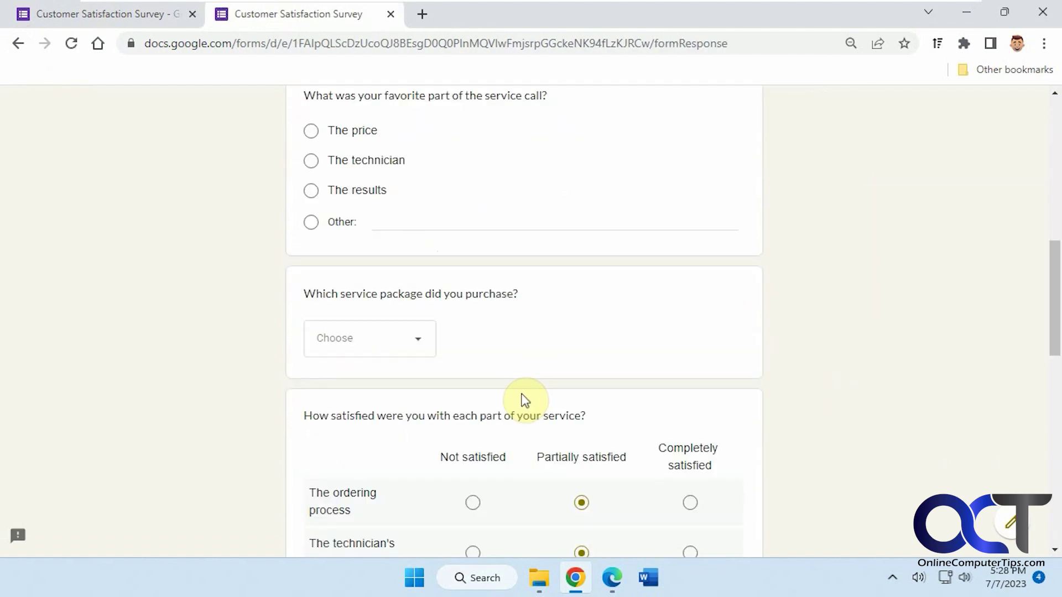
scroll(525, 402, down, 3)
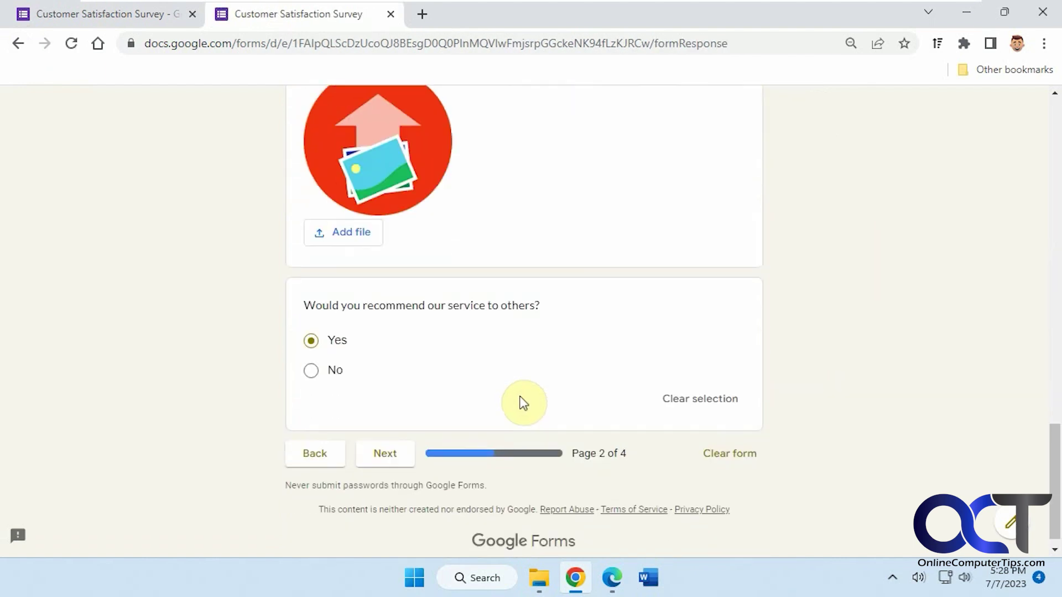
click(311, 370)
click(387, 451)
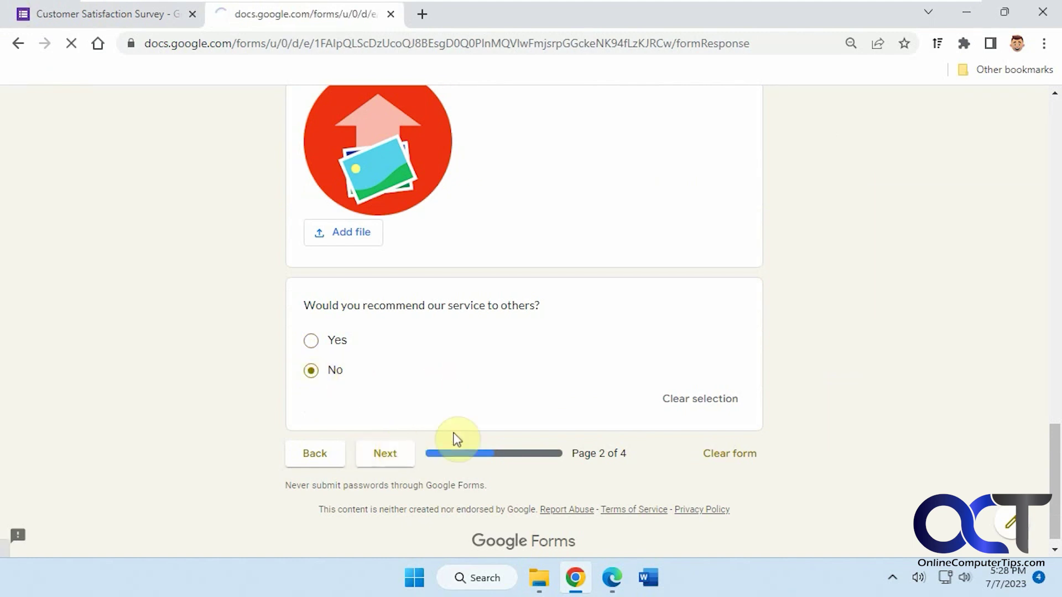
scroll(550, 409, down, 2)
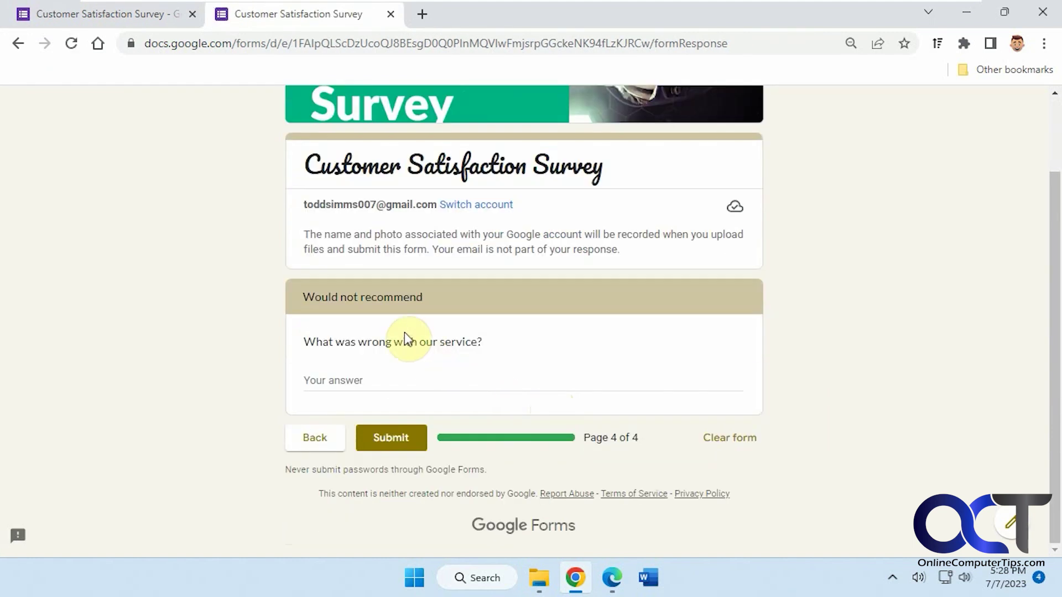
Switch the recommend answer back to Yes and continue past the Would recommend page to page 4
click(314, 438)
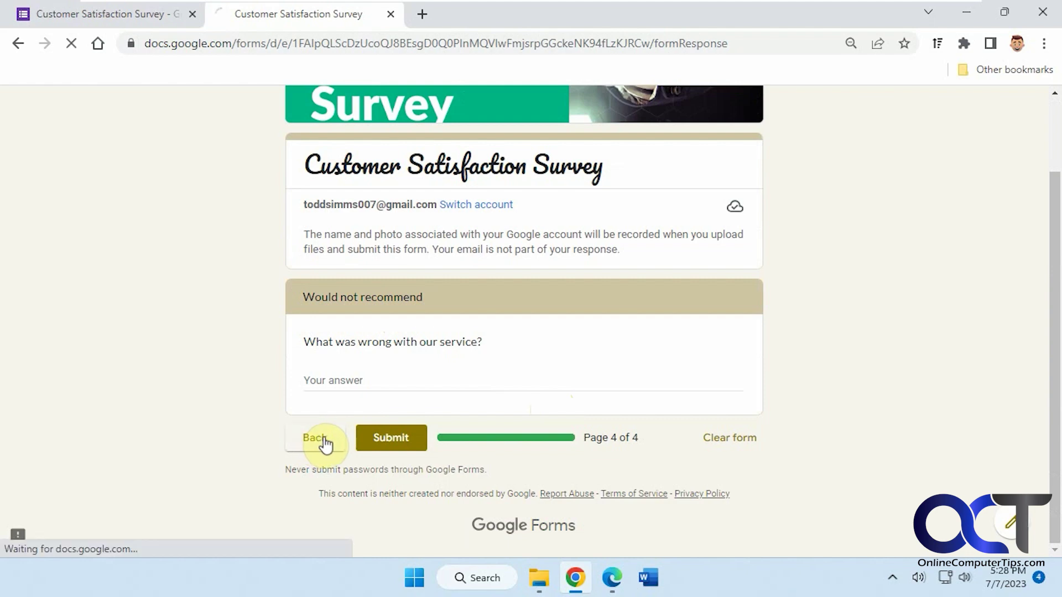
scroll(412, 428, down, 4)
scroll(412, 423, down, 15)
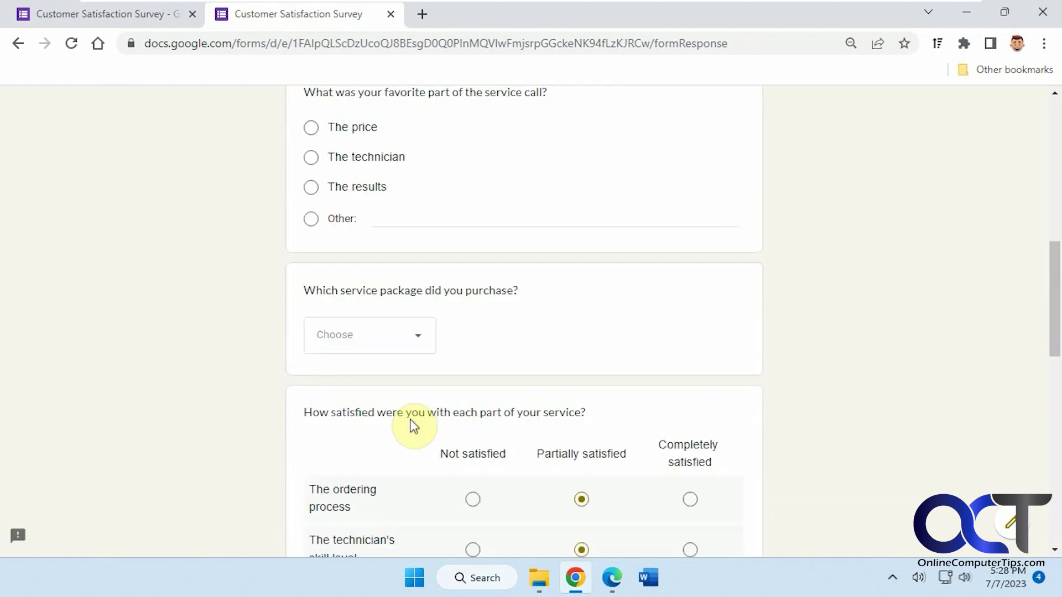
scroll(420, 433, down, 2)
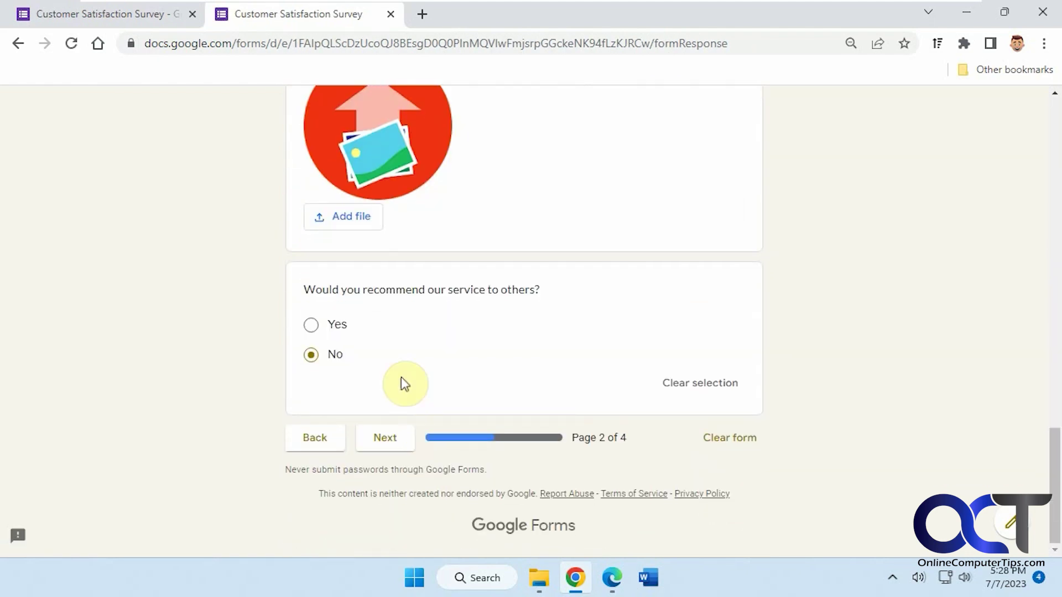
click(343, 325)
click(384, 440)
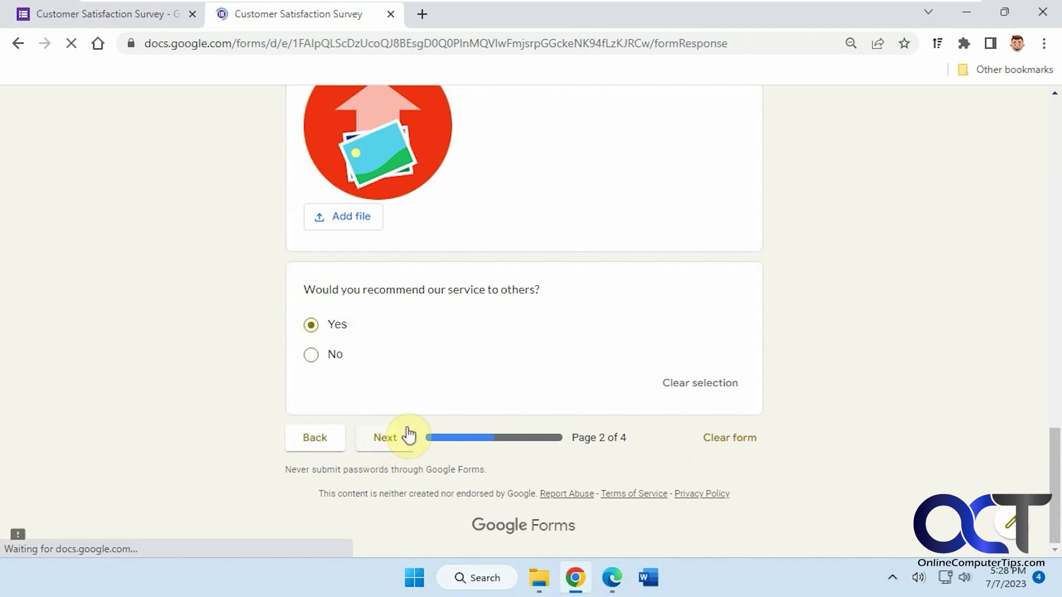
scroll(412, 387, down, 2)
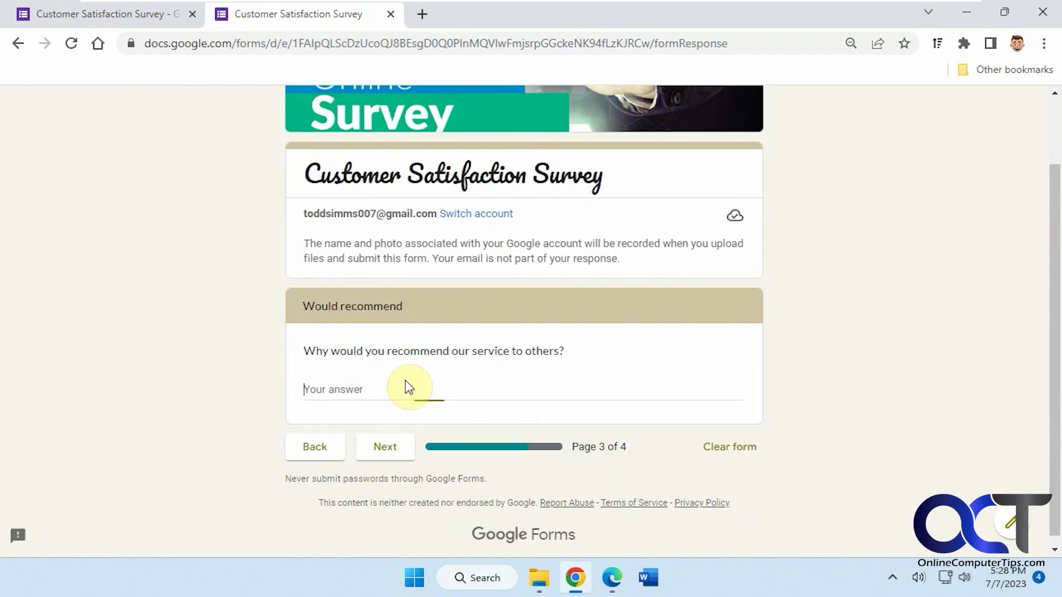
click(389, 448)
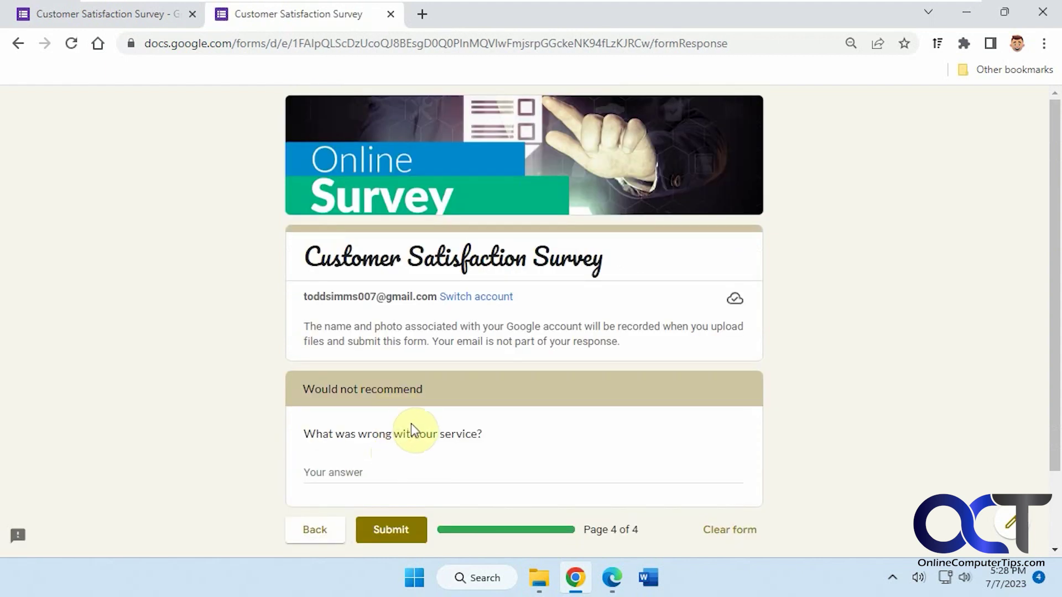
Close the preview and set 'After section 3' (Would recommend) to Submit form
click(391, 14)
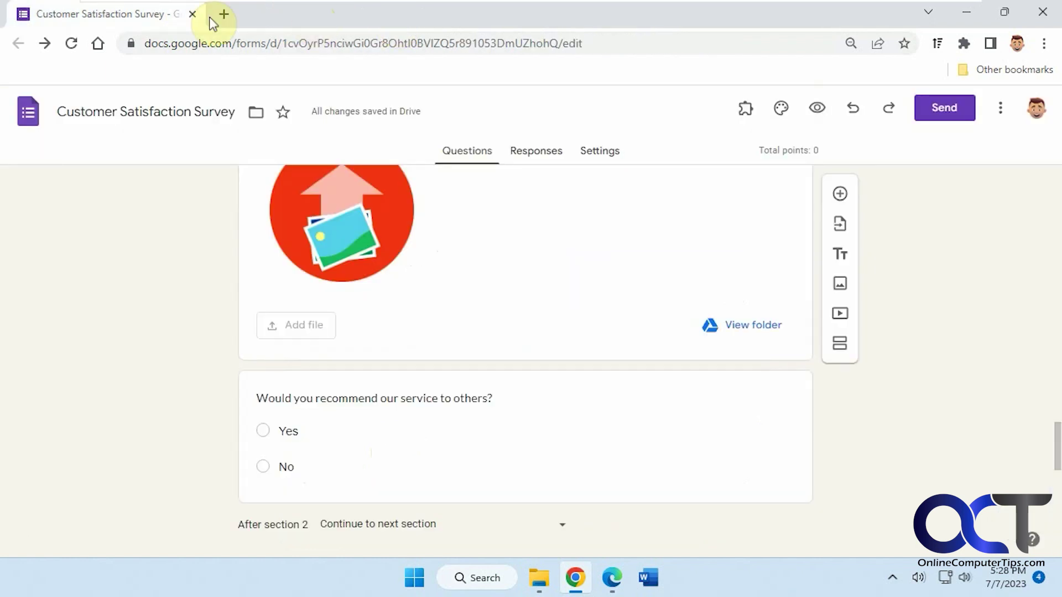
scroll(637, 452, down, 6)
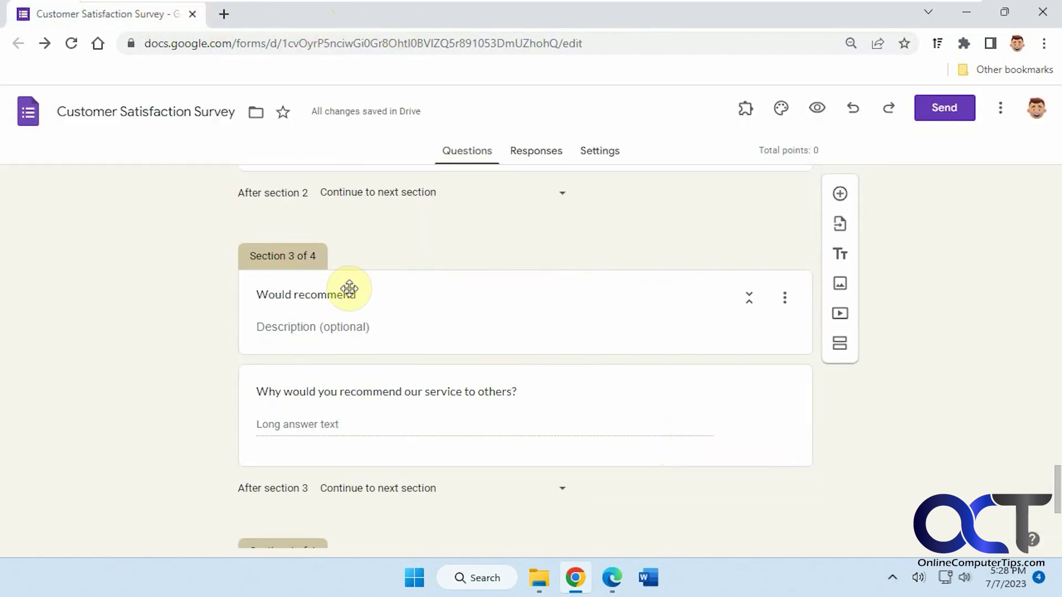
click(753, 429)
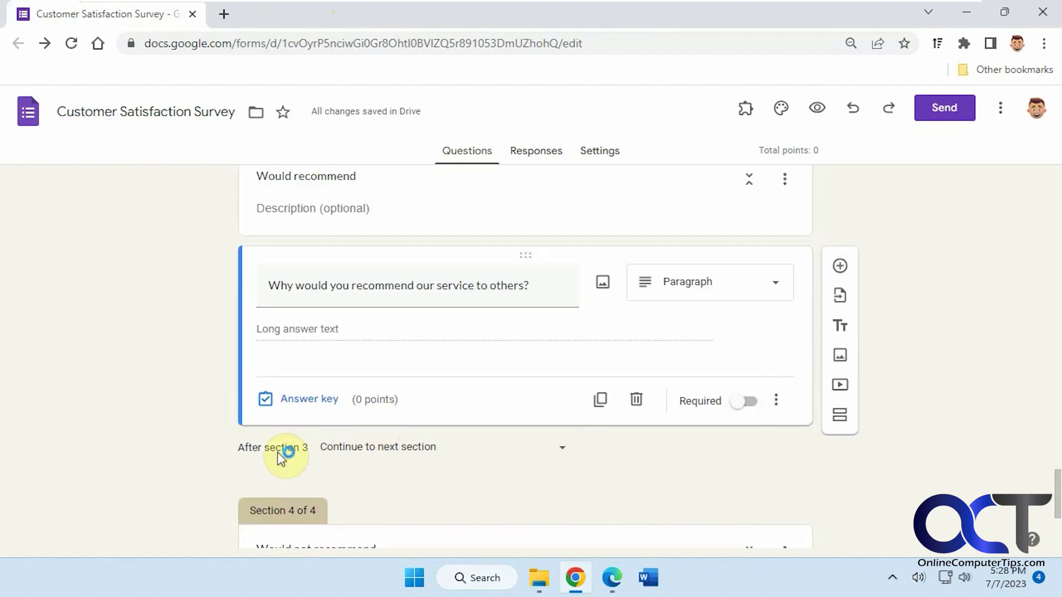
click(564, 454)
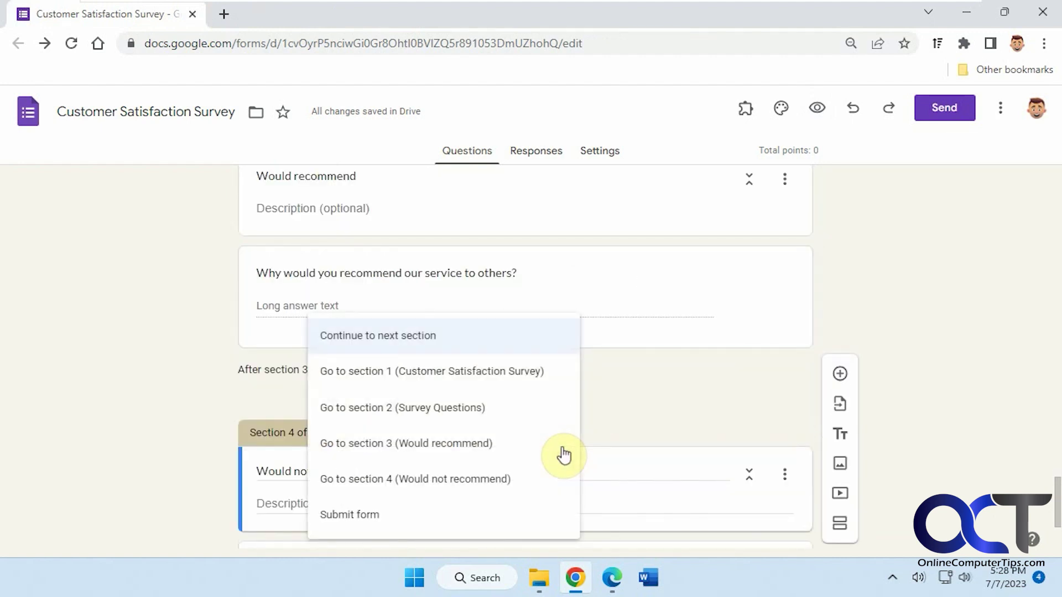
click(385, 517)
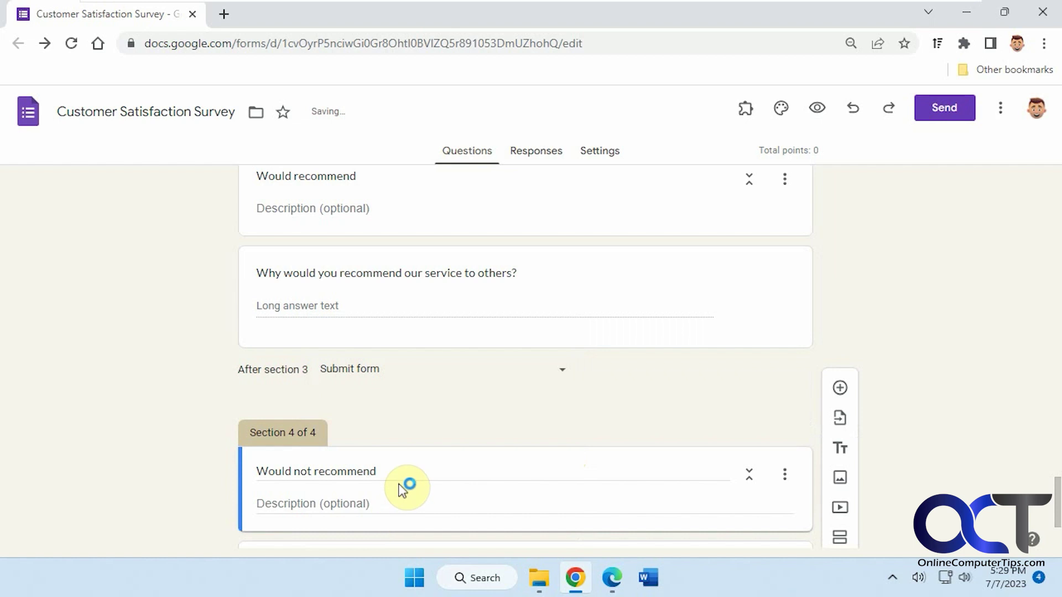
scroll(470, 386, down, 2)
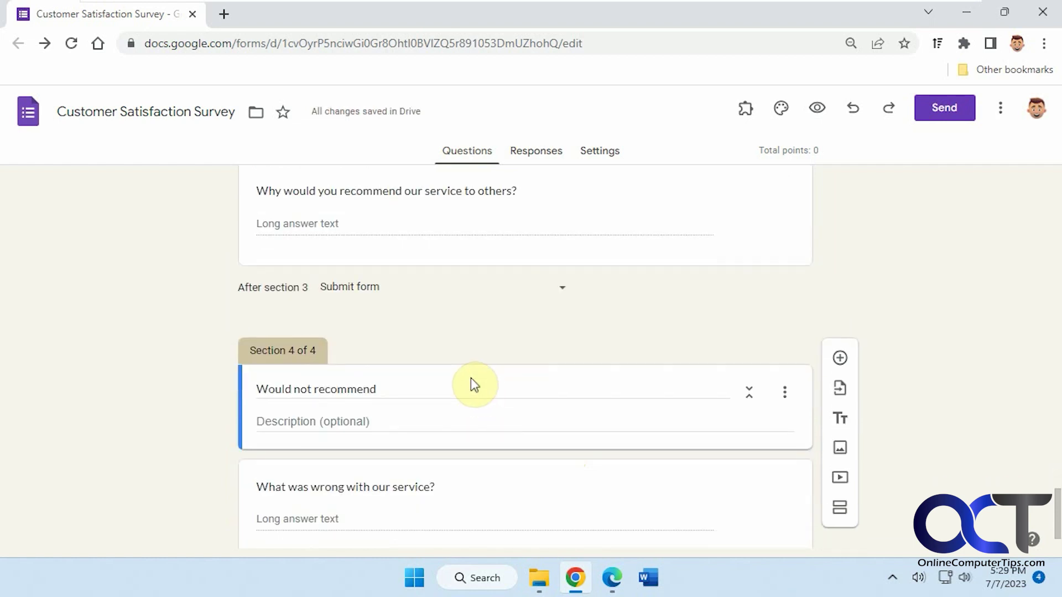
scroll(478, 393, up, 3)
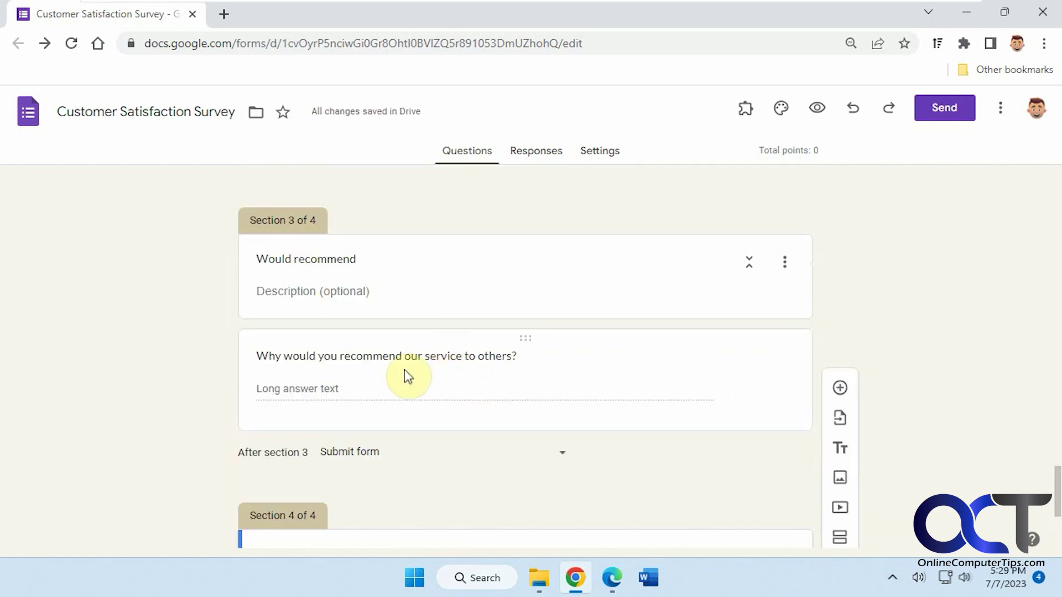
scroll(387, 420, down, 2)
scroll(448, 379, down, 3)
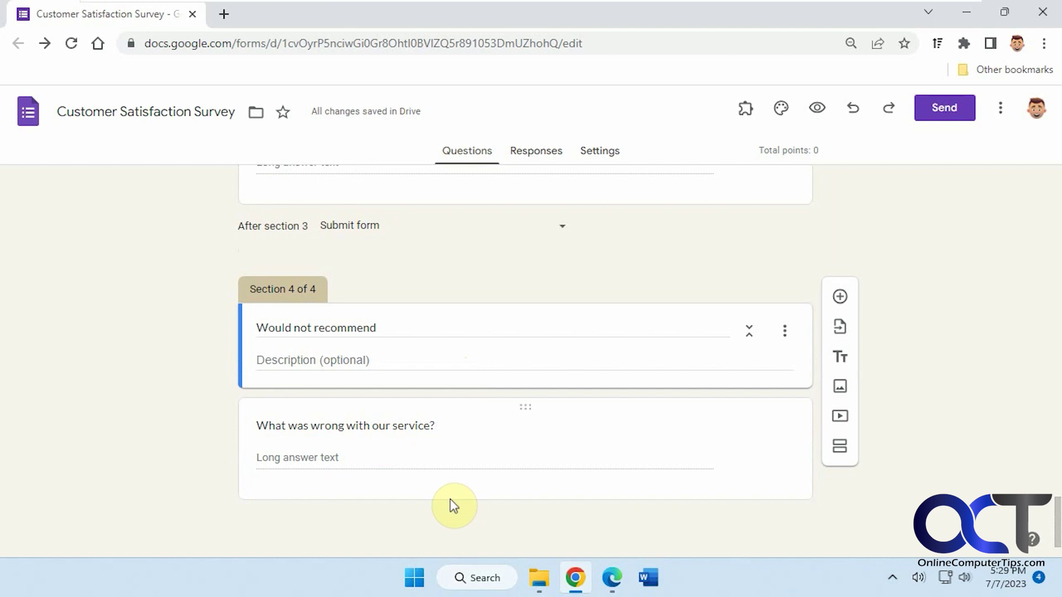
click(817, 109)
In the preview, continue with Yes to reach the Would recommend page ending in Submit
scroll(542, 350, down, 7)
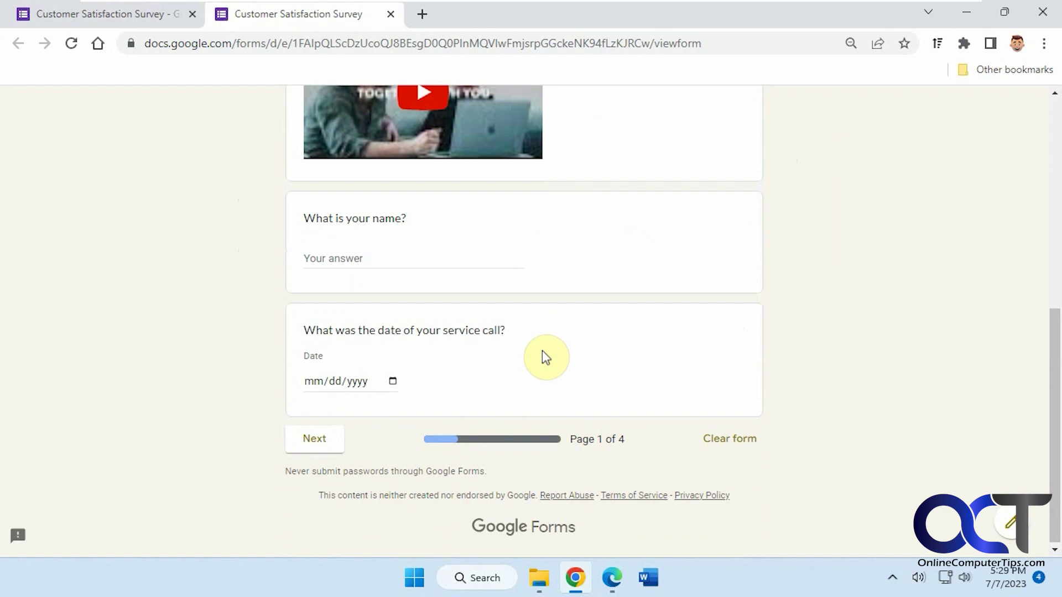
click(338, 437)
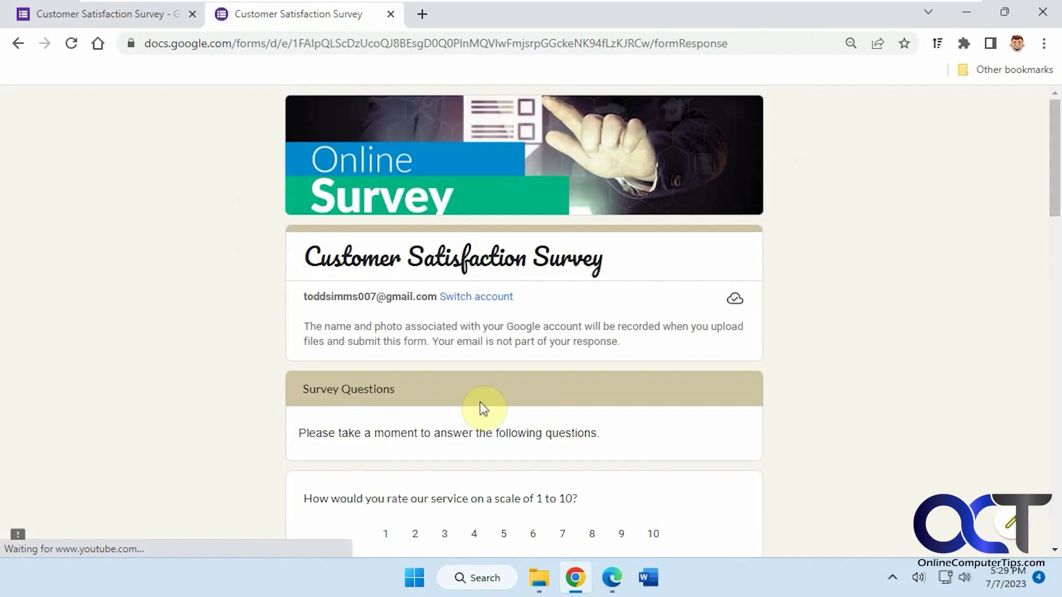
scroll(481, 407, down, 5)
scroll(484, 408, down, 15)
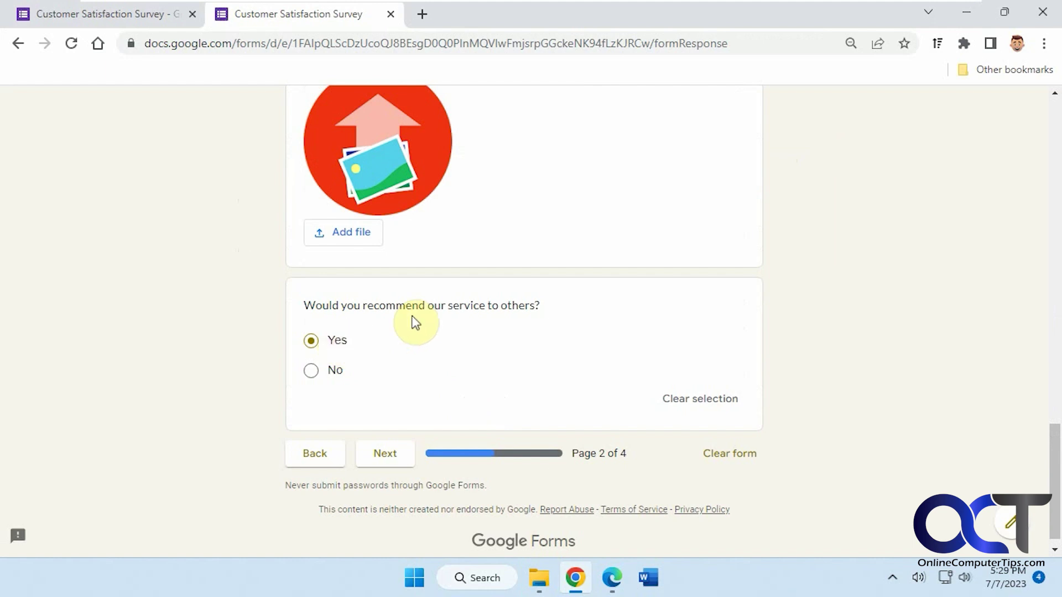
click(397, 449)
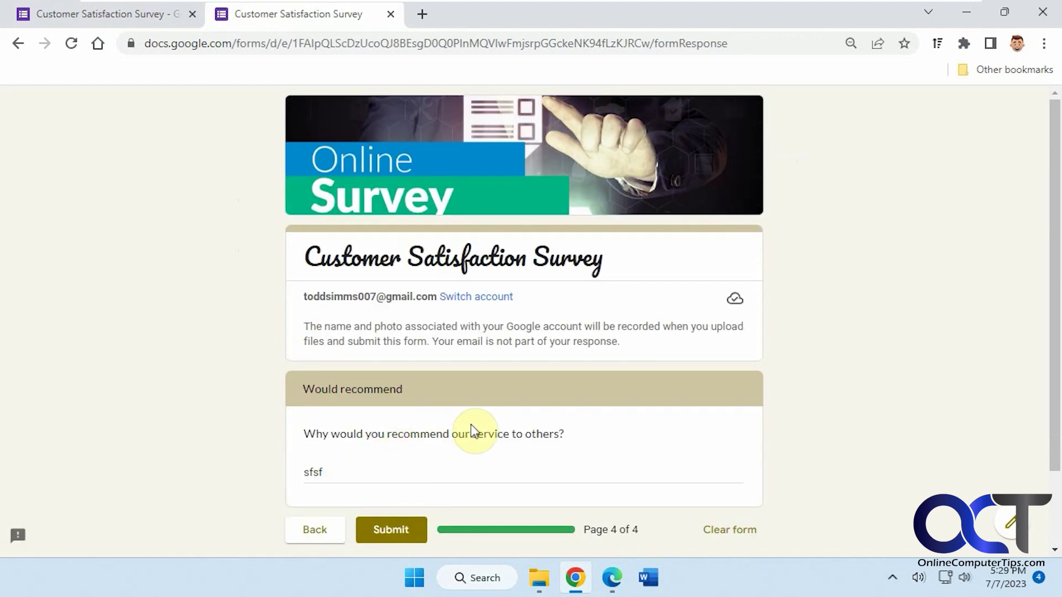
scroll(471, 423, down, 2)
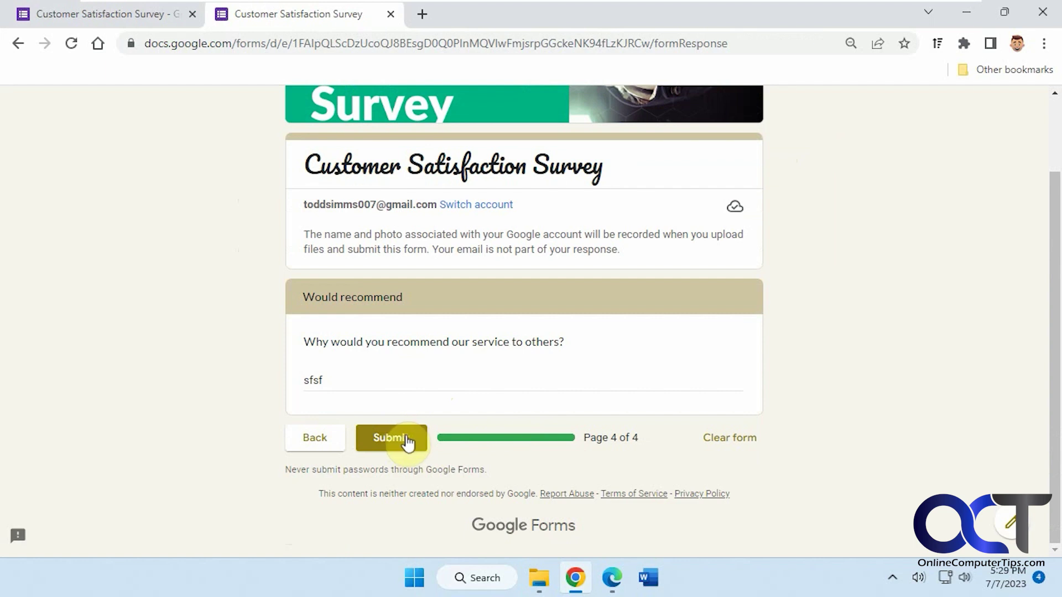
Go back, continue with No to reach Would not recommend, and return to the editor
click(331, 440)
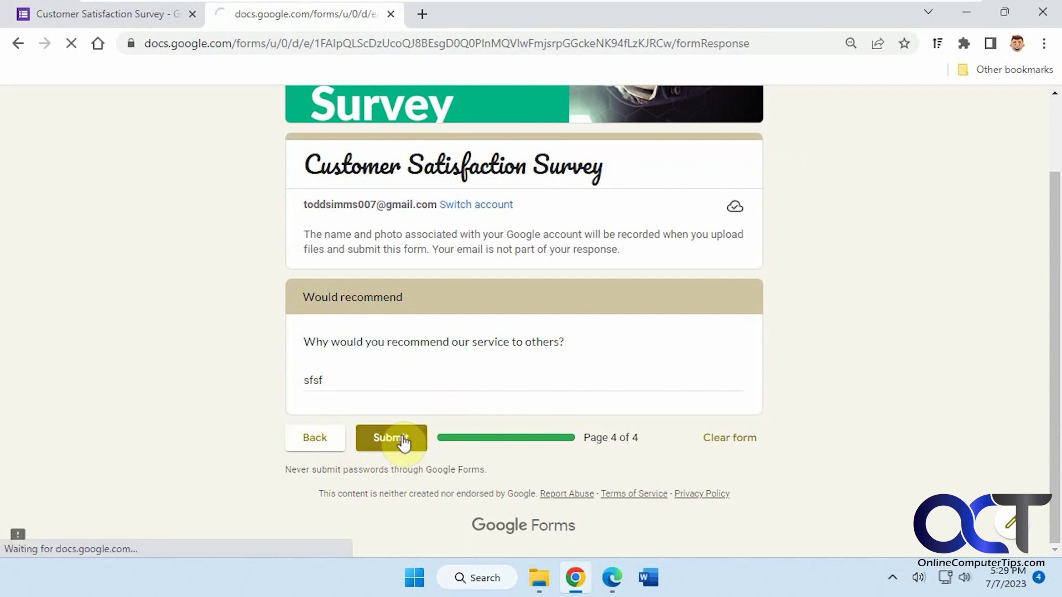
scroll(451, 433, down, 20)
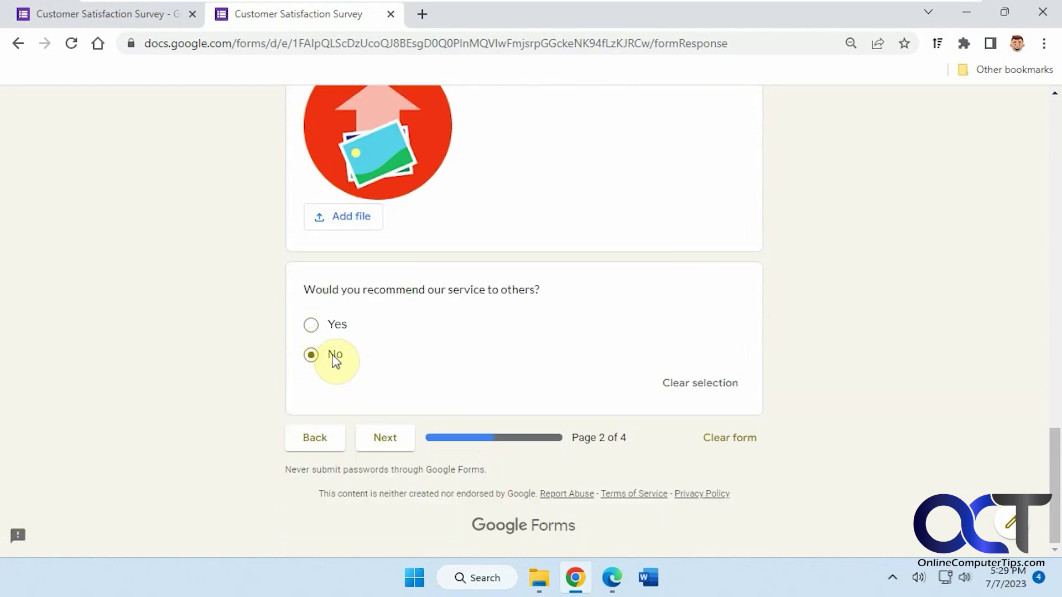
click(384, 439)
scroll(451, 435, down, 2)
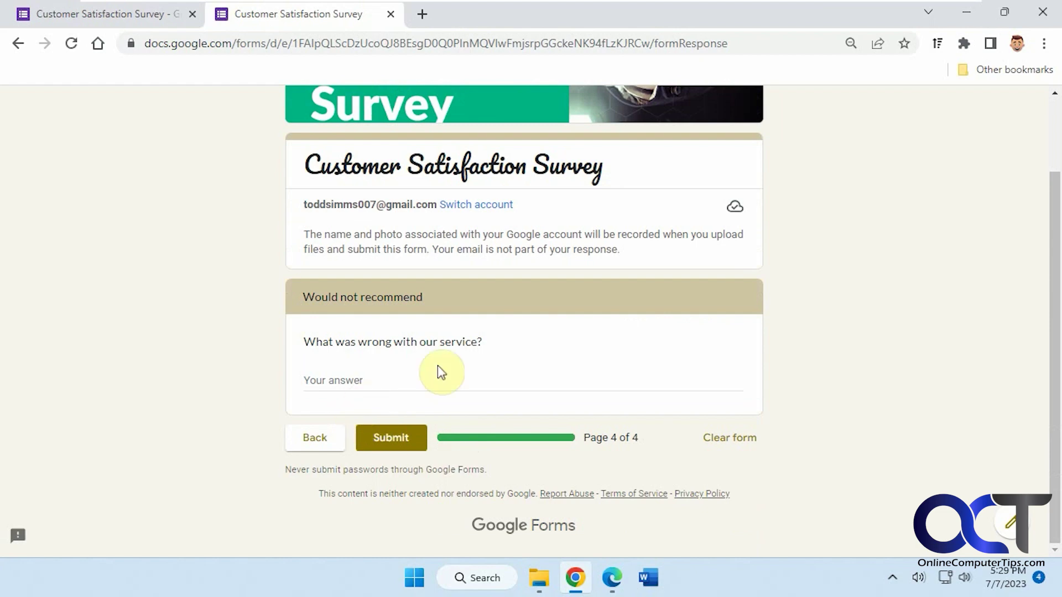
click(135, 16)
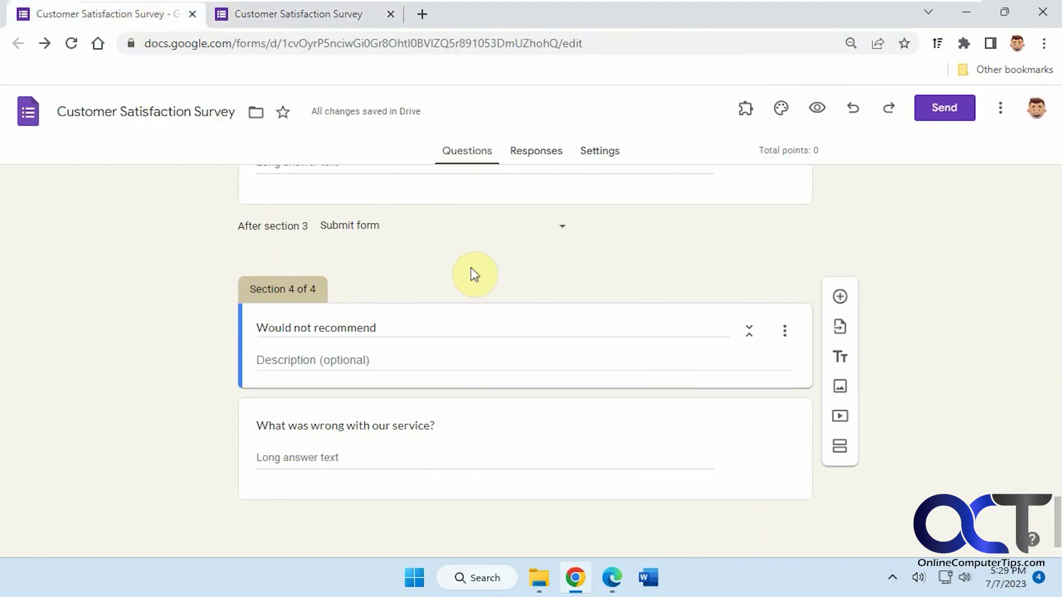
scroll(686, 407, up, 5)
click(686, 405)
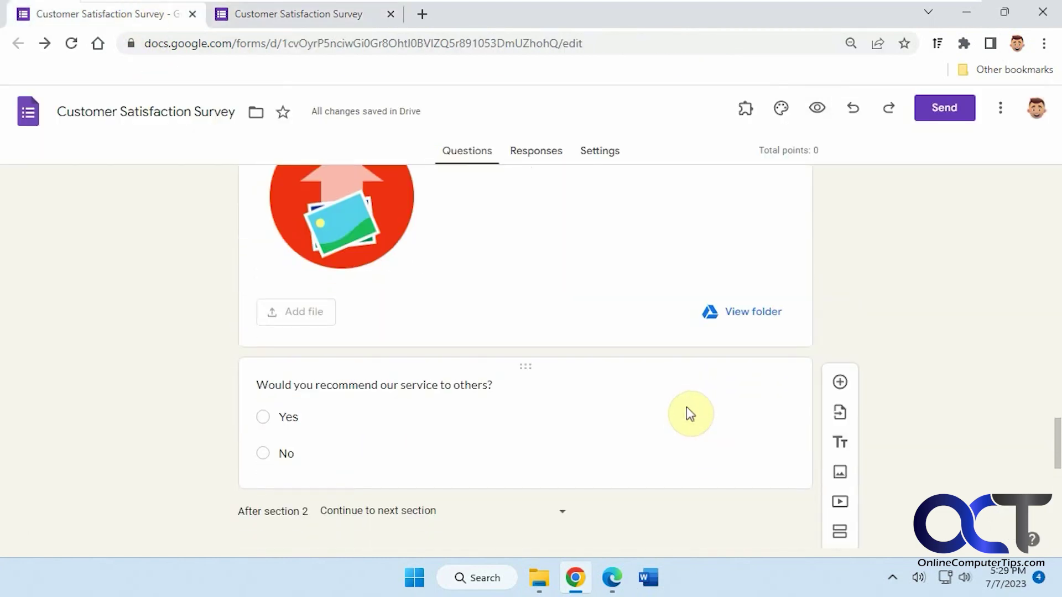
scroll(688, 414, down, 3)
click(773, 421)
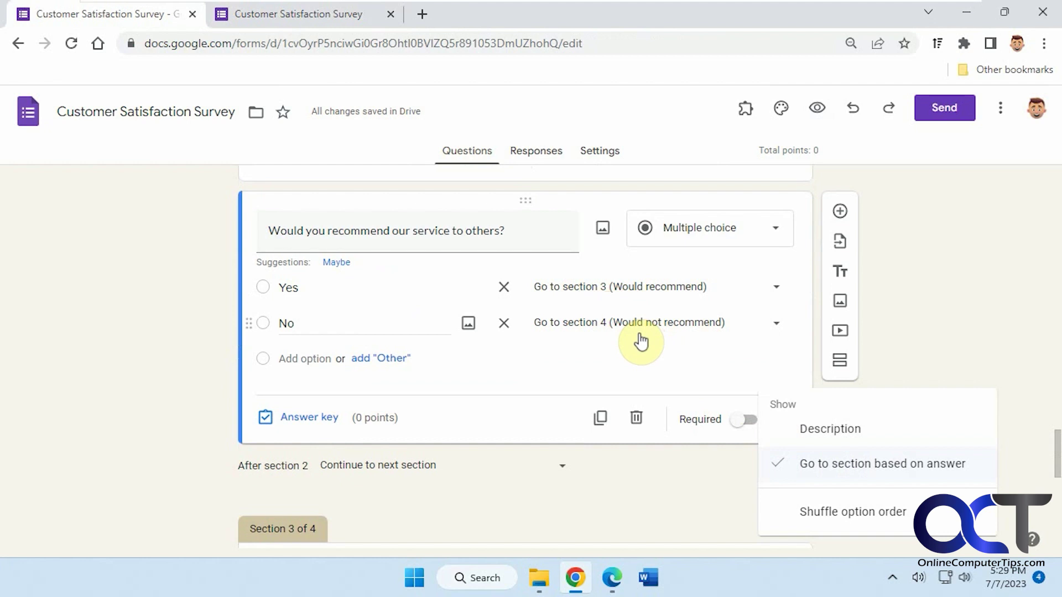
click(549, 378)
scroll(597, 435, down, 1)
scroll(597, 435, down, 4)
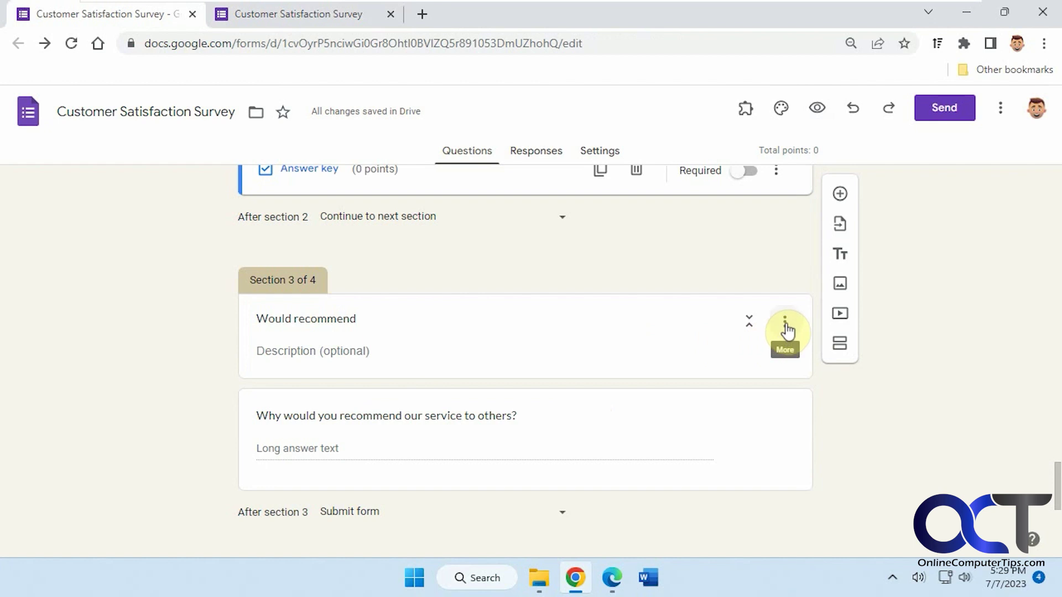
click(633, 422)
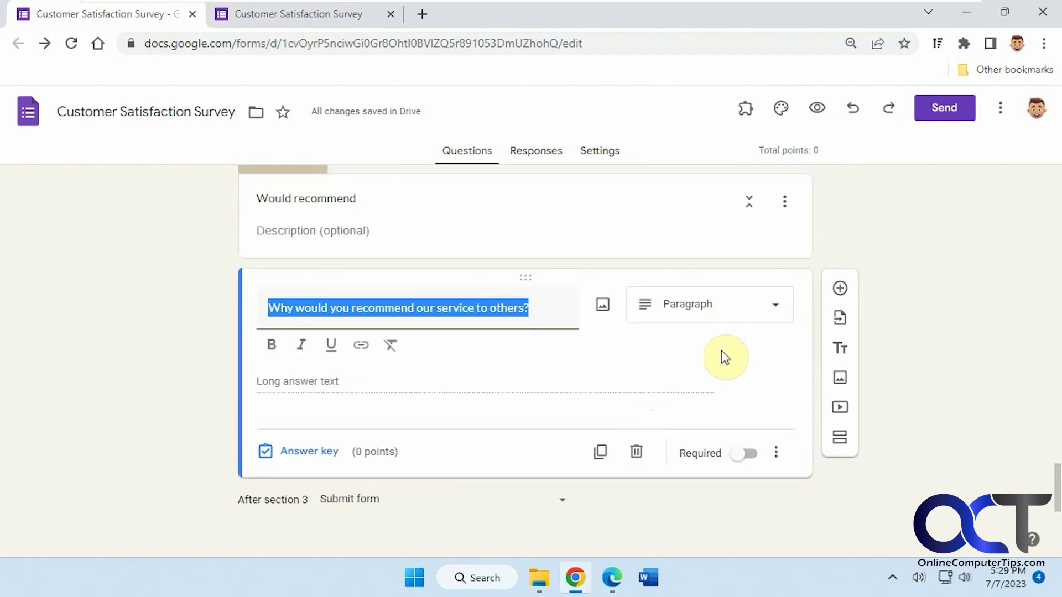
scroll(706, 368, down, 5)
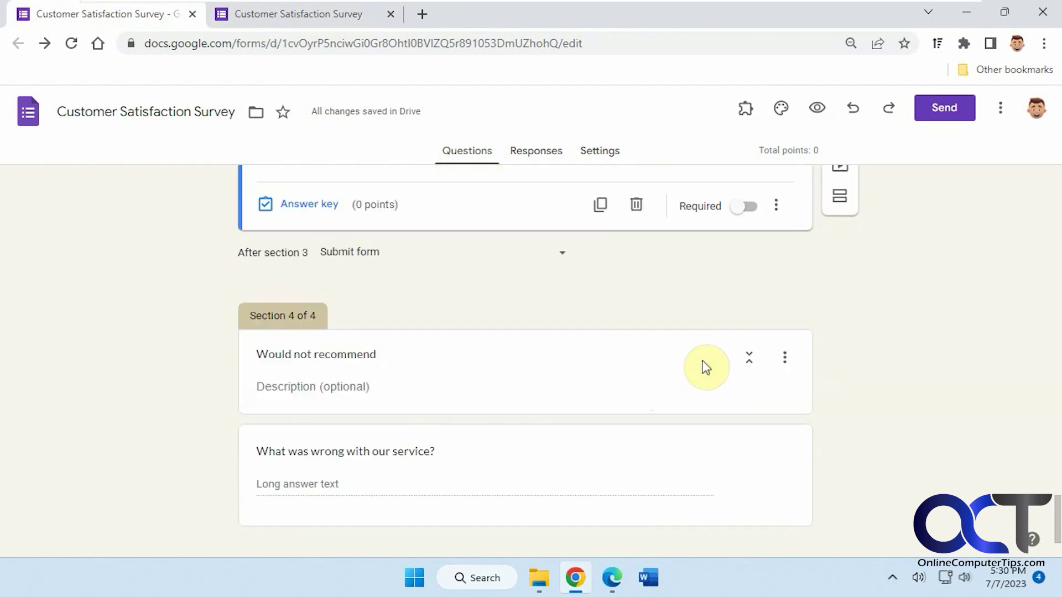
scroll(697, 367, up, 2)
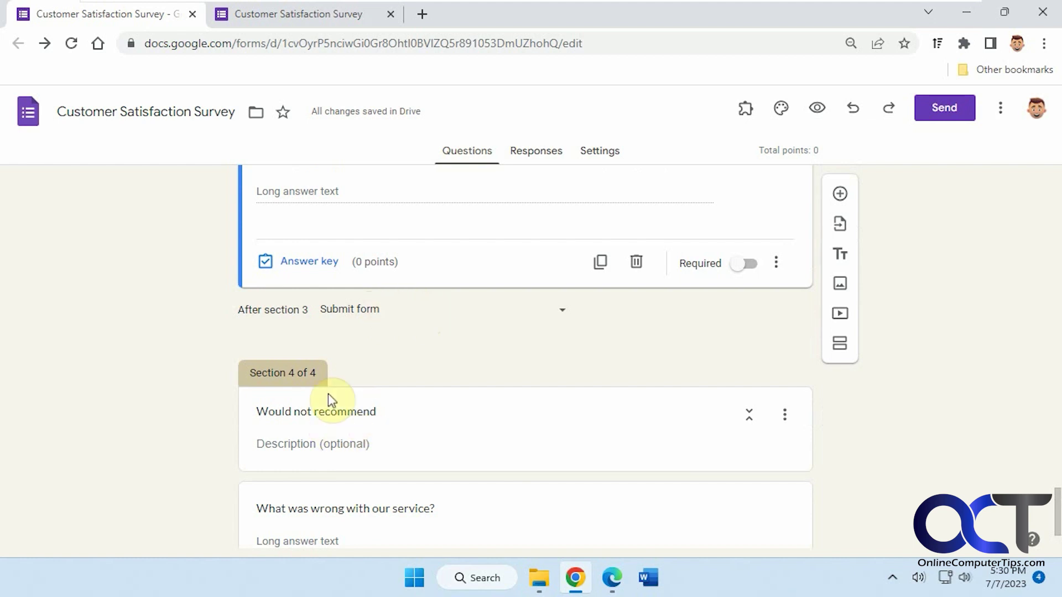
click(559, 314)
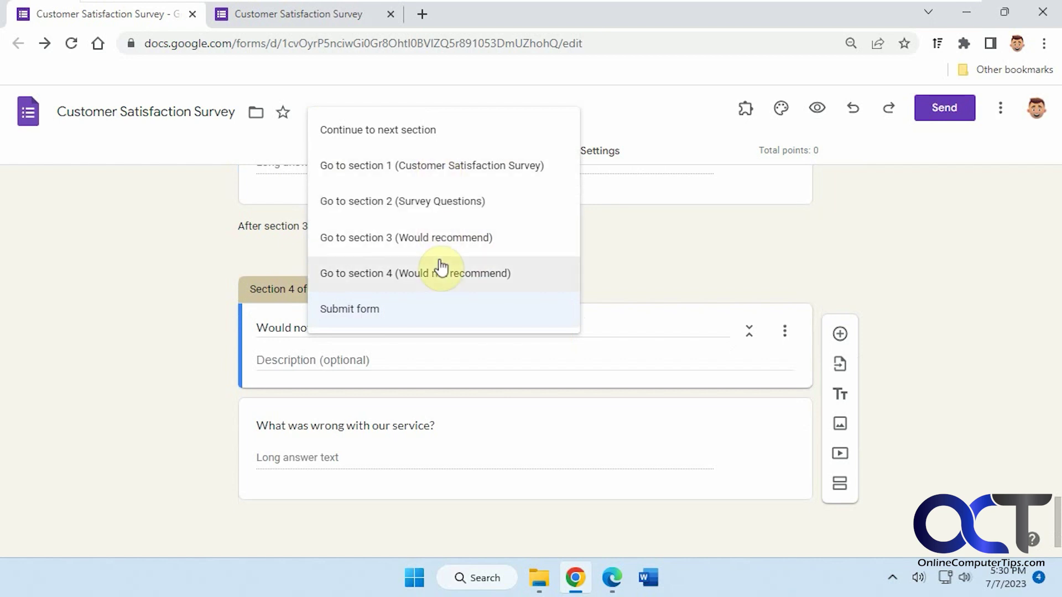
click(910, 277)
scroll(966, 332, up, 2)
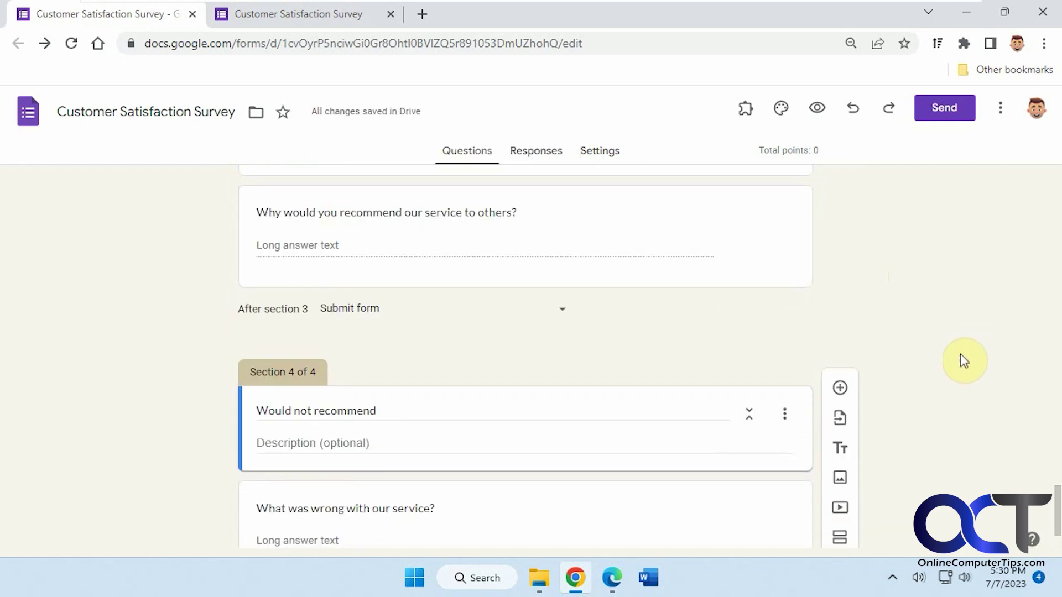